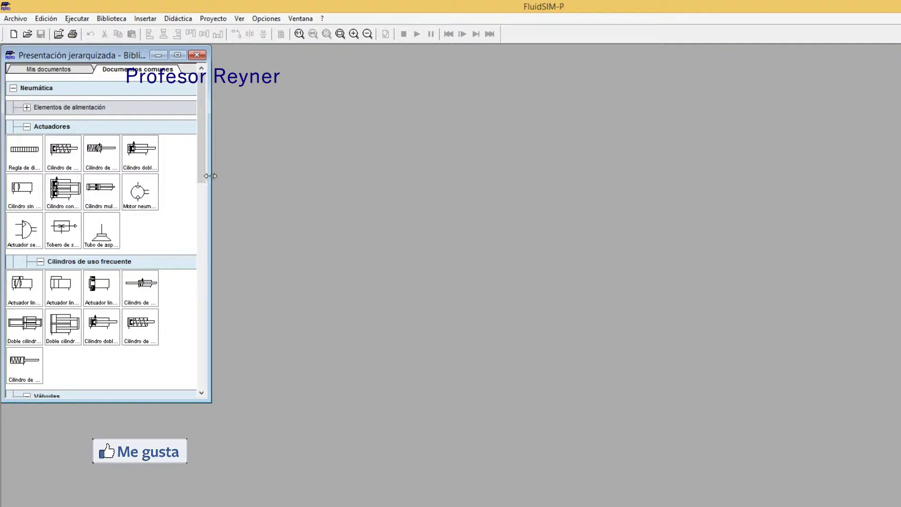
mouse_move(202, 176)
mouse_down()
mouse_move(204, 305)
mouse_move(200, 148)
mouse_move(201, 171)
mouse_up()
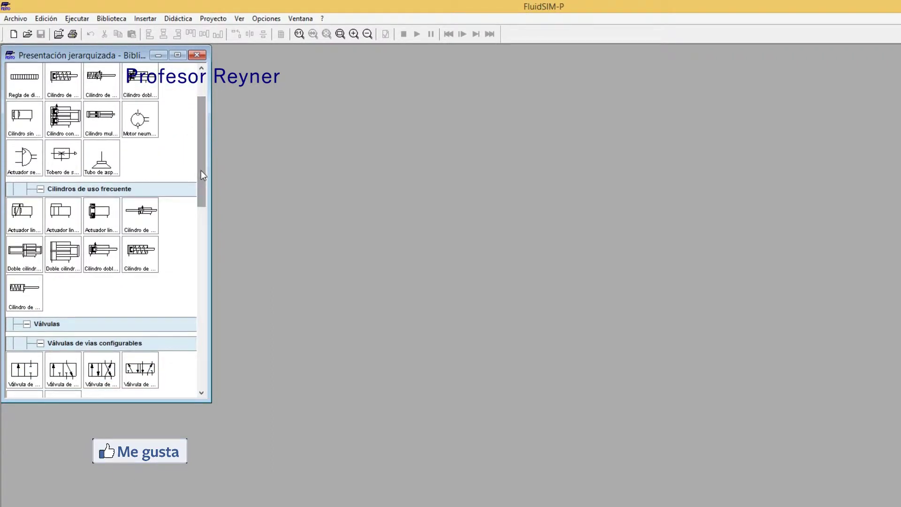
drag(201, 171, 196, 133)
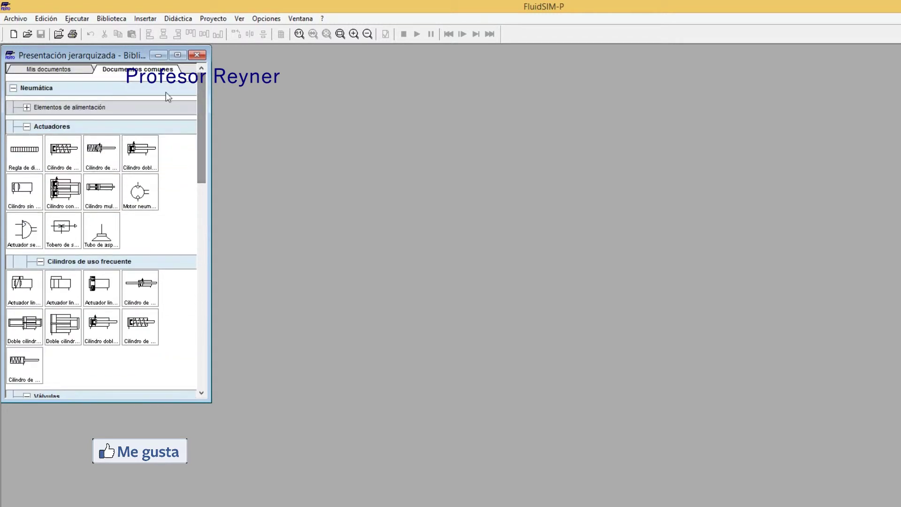
drag(202, 167, 199, 79)
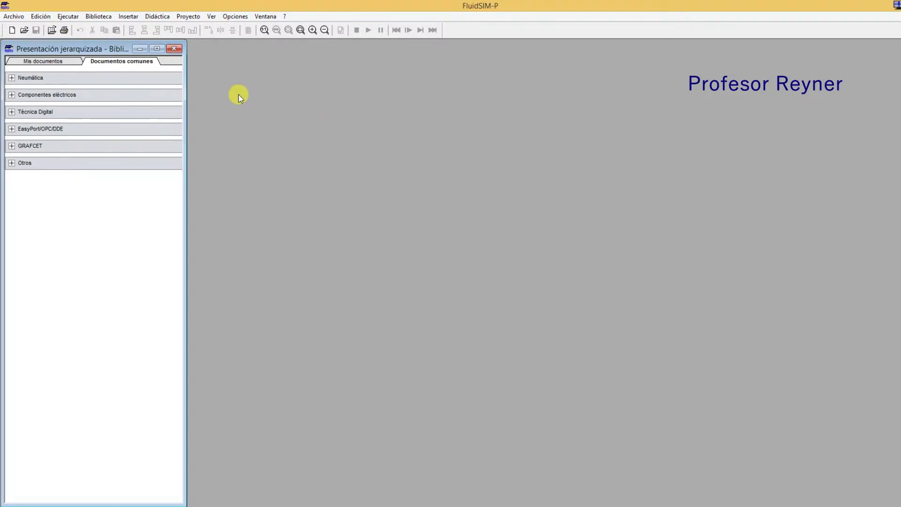
click(66, 18)
mouse_move(94, 15)
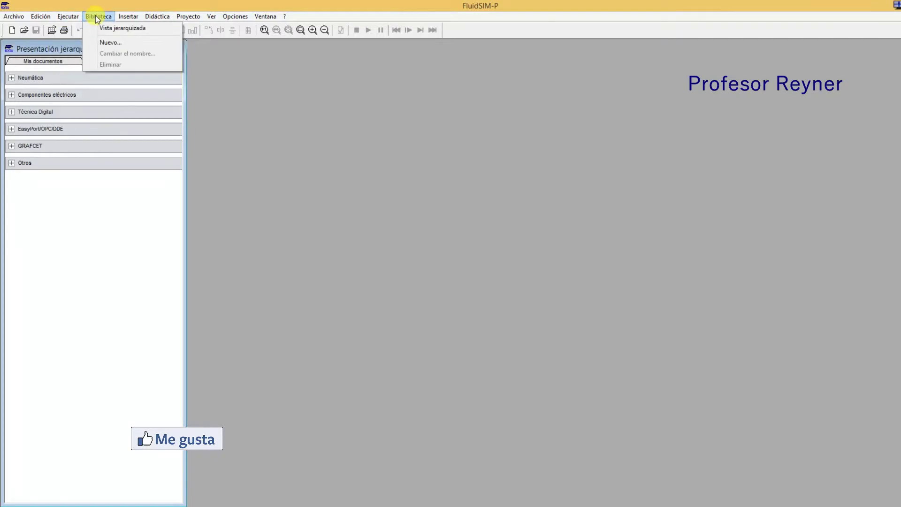
mouse_move(153, 18)
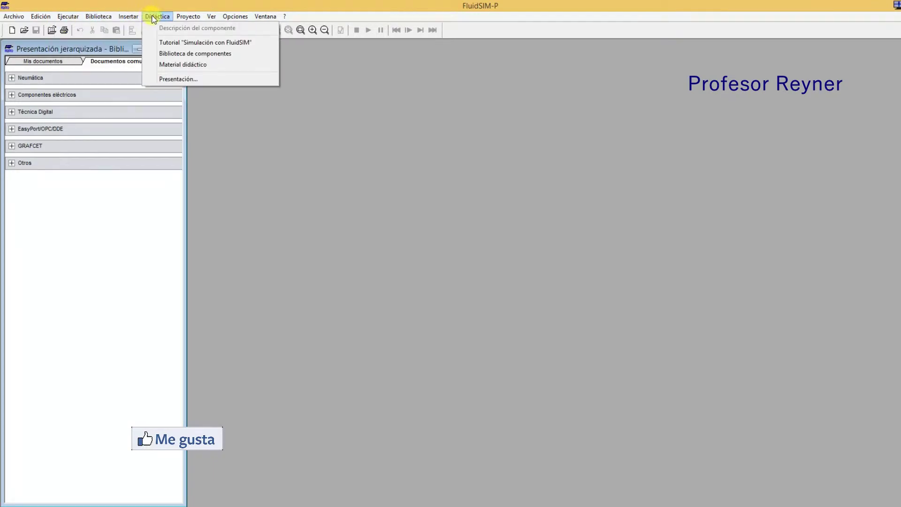
mouse_move(230, 17)
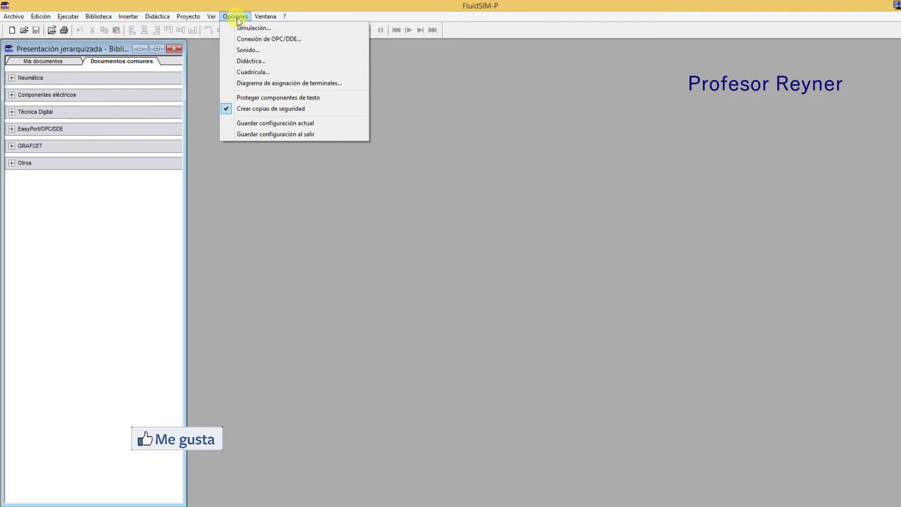
mouse_move(266, 18)
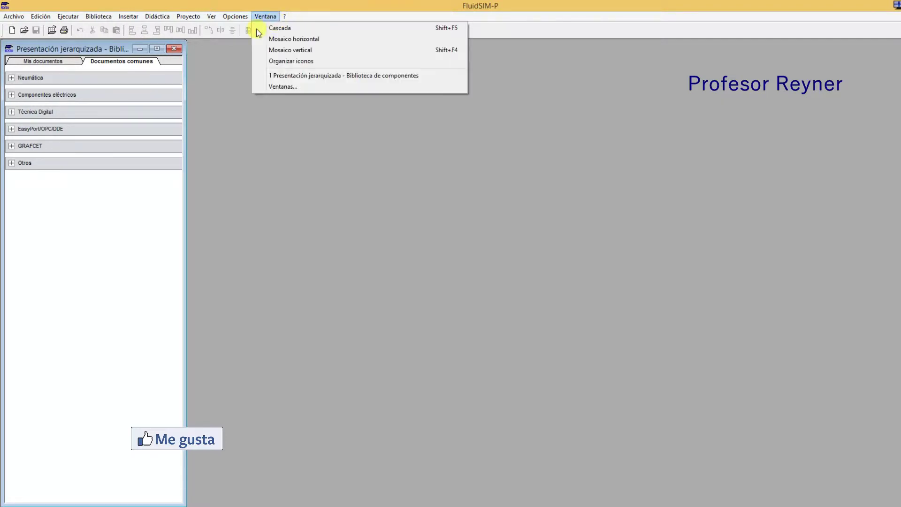
click(222, 58)
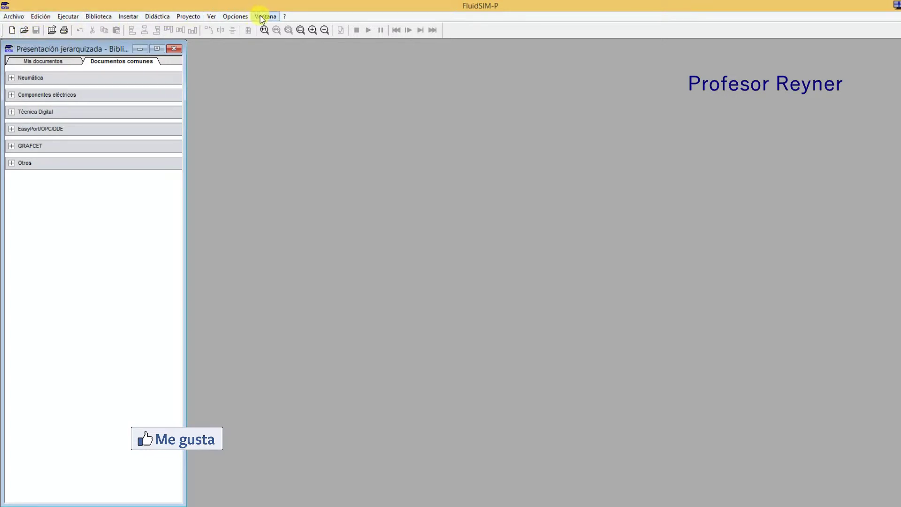
click(16, 17)
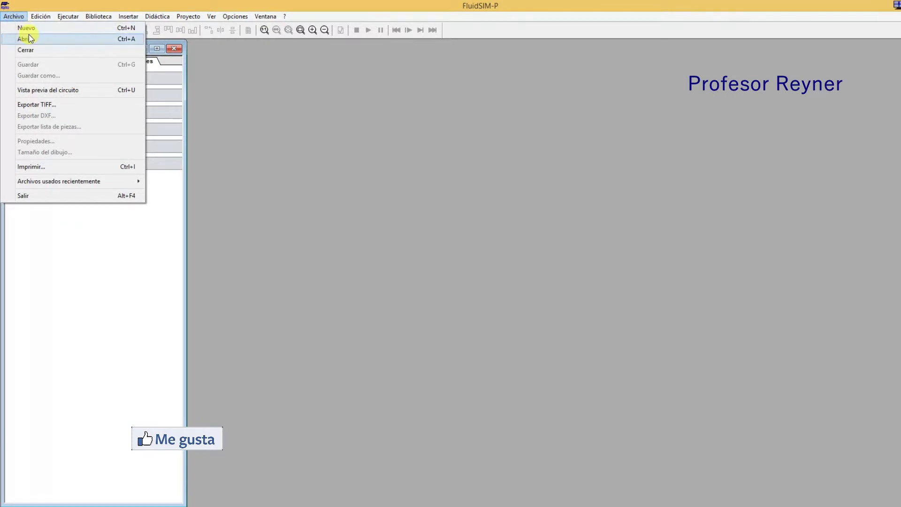
click(297, 68)
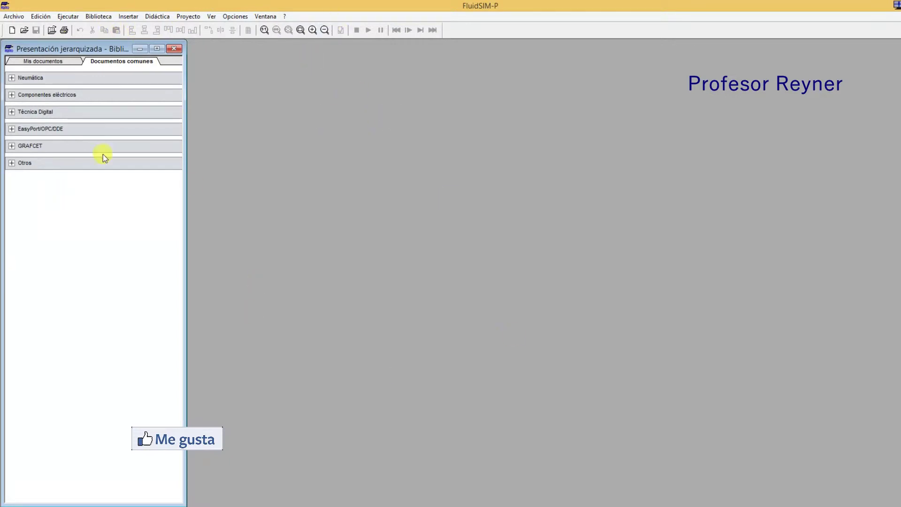
Create a new circuit drawing and set its size to DIN A2: 420 x 594 mm in vertical format
click(12, 31)
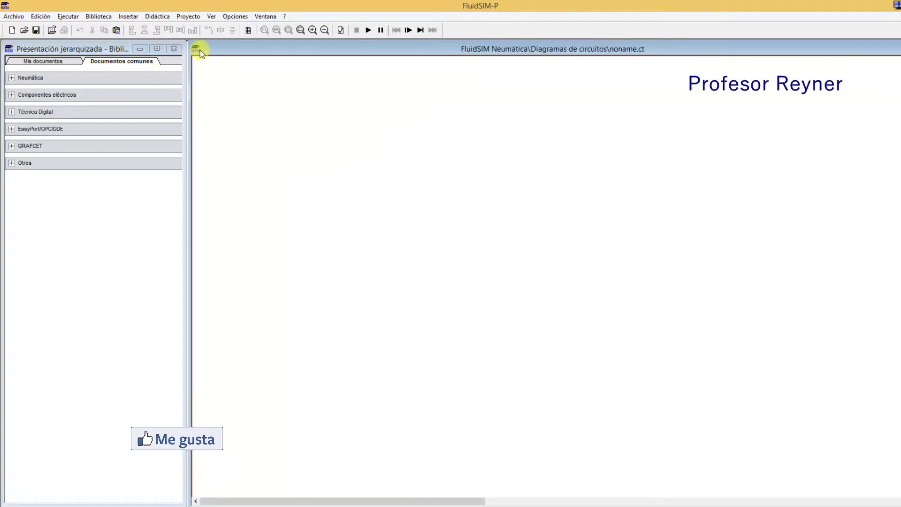
click(10, 17)
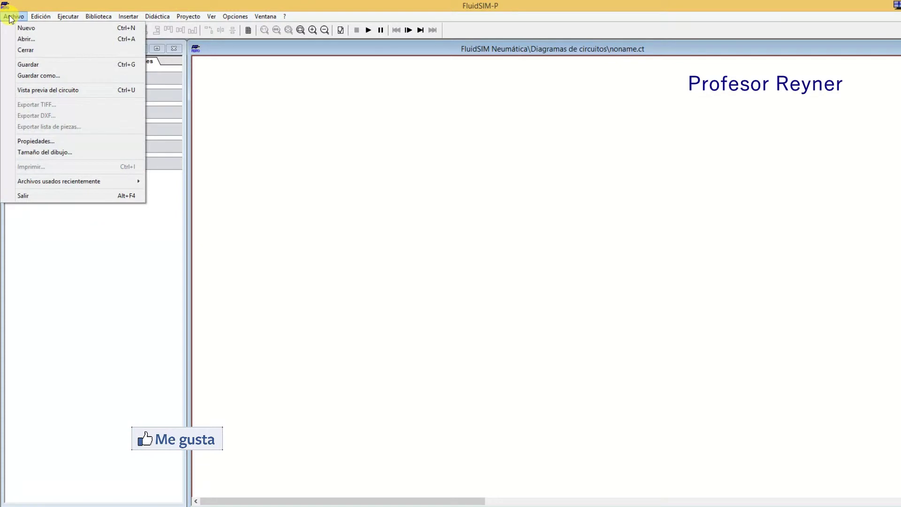
click(43, 152)
drag(412, 198, 341, 70)
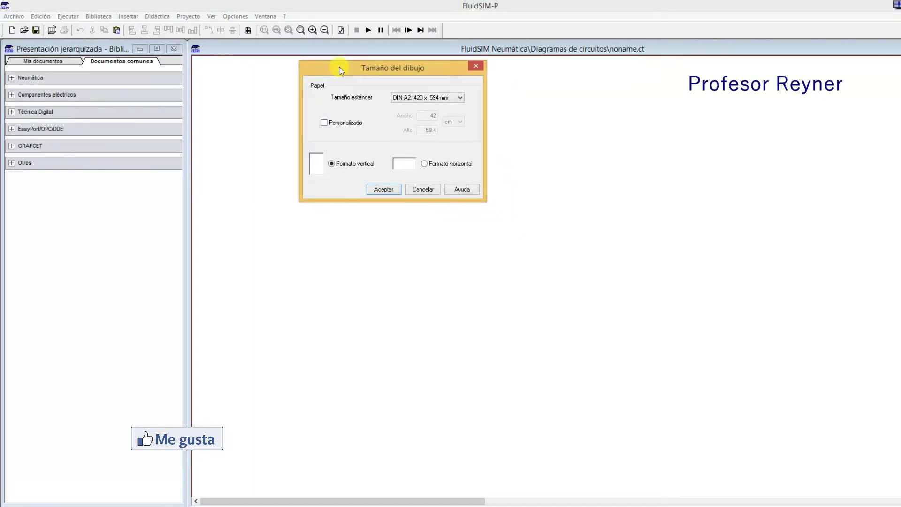
click(461, 100)
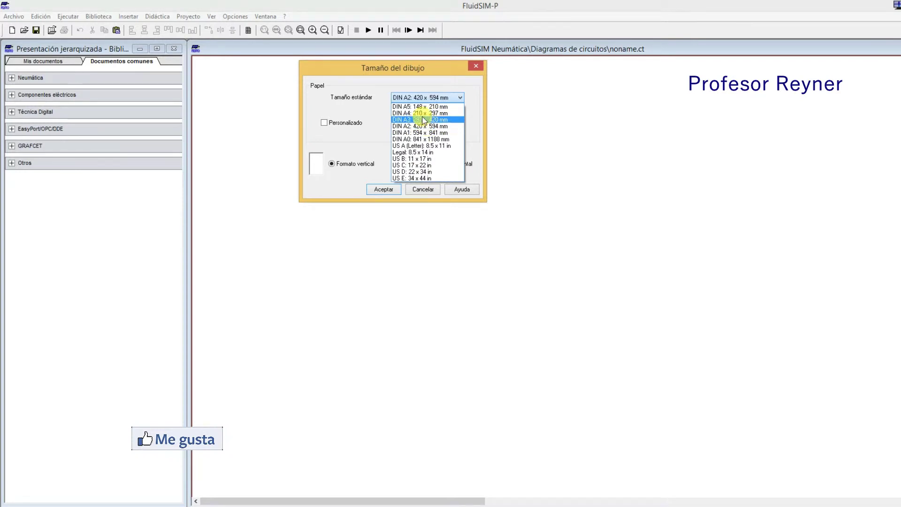
click(411, 127)
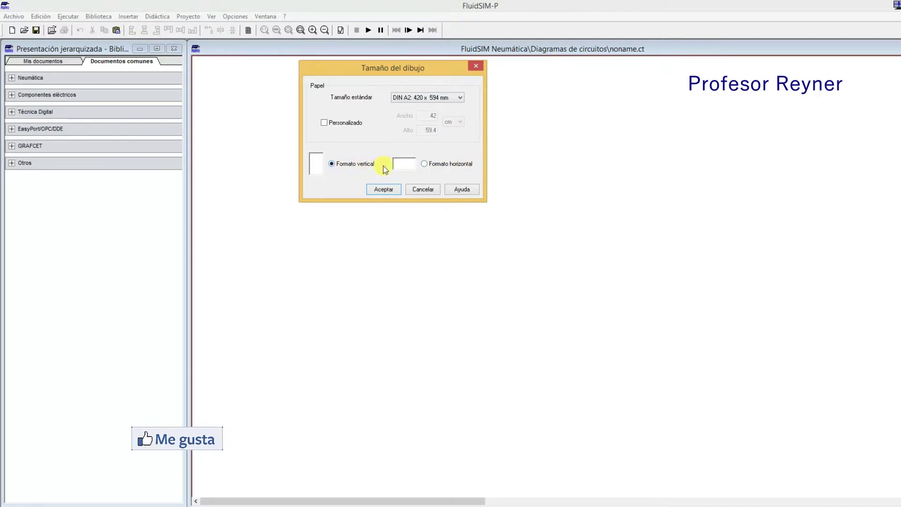
click(424, 164)
click(332, 164)
click(382, 190)
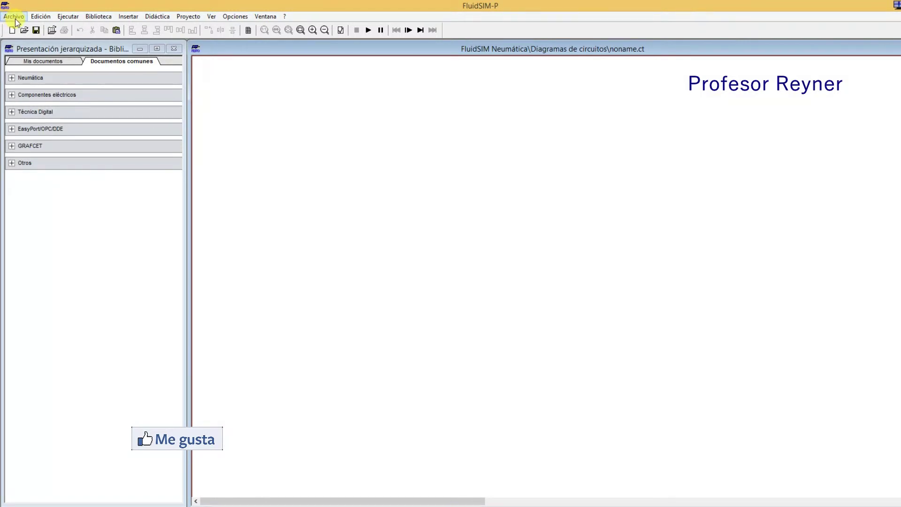
View the example circuit A_4_03.CT from the common documents' TP 101 (Libro de texto Neumática, Nivel elemental) folder and close it
click(54, 32)
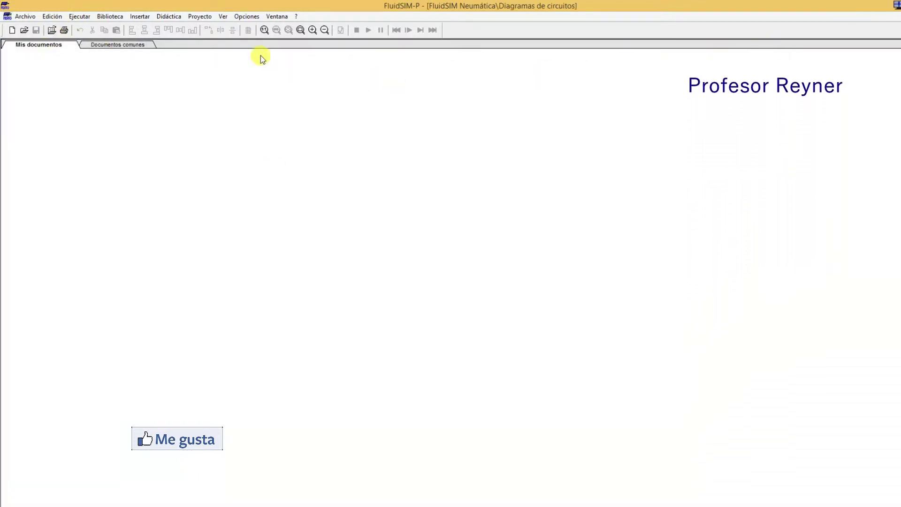
click(124, 47)
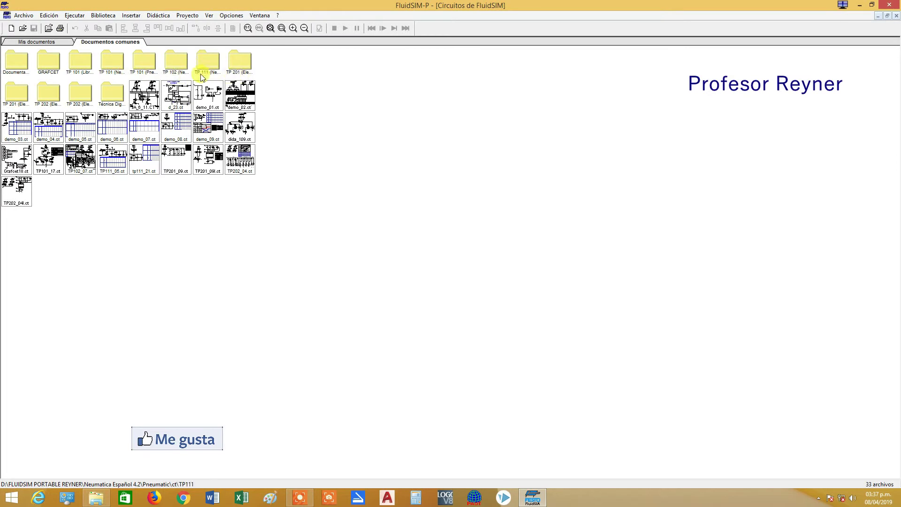
double_click(83, 64)
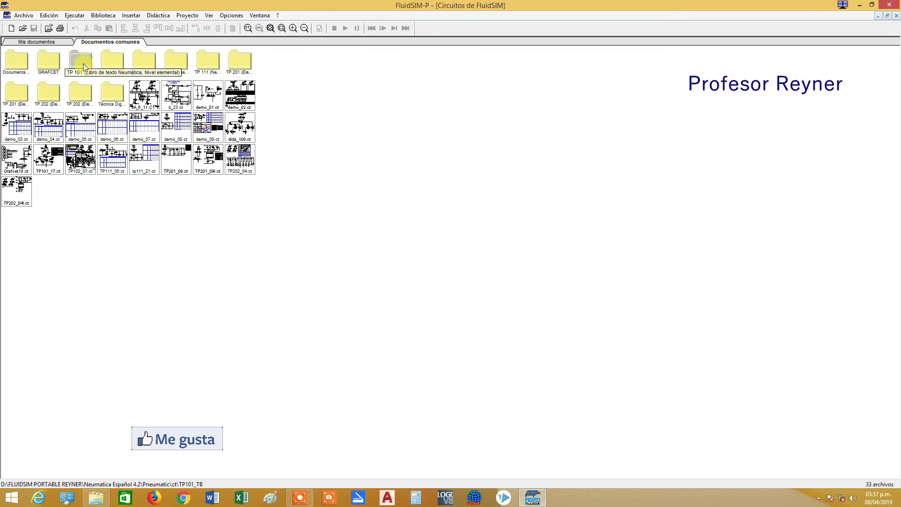
double_click(83, 64)
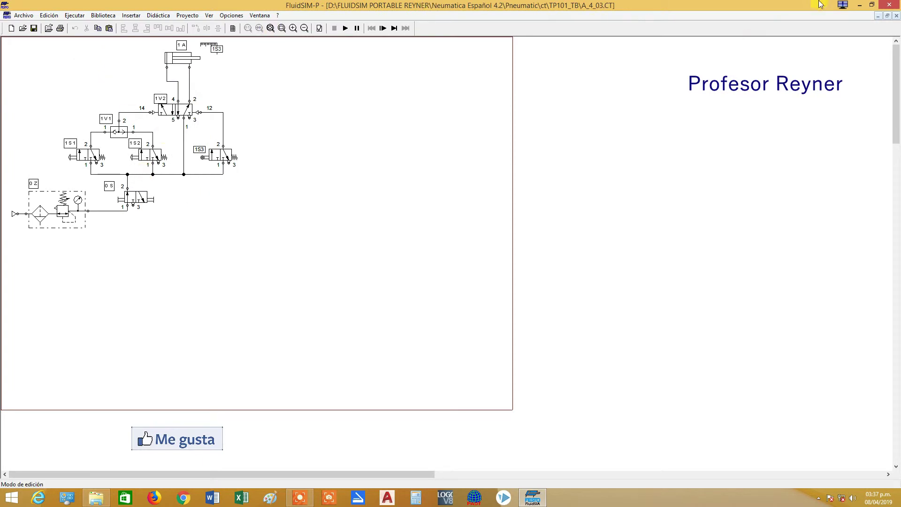
click(888, 16)
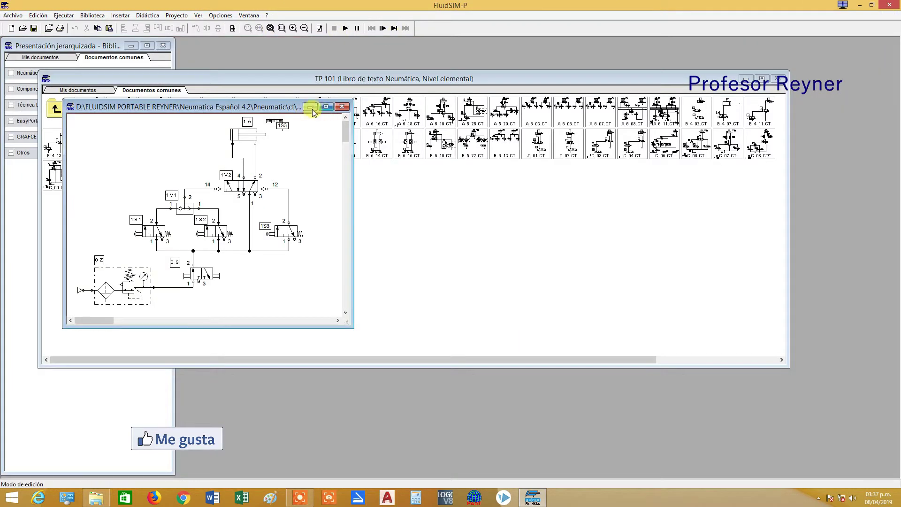
drag(216, 107, 217, 130)
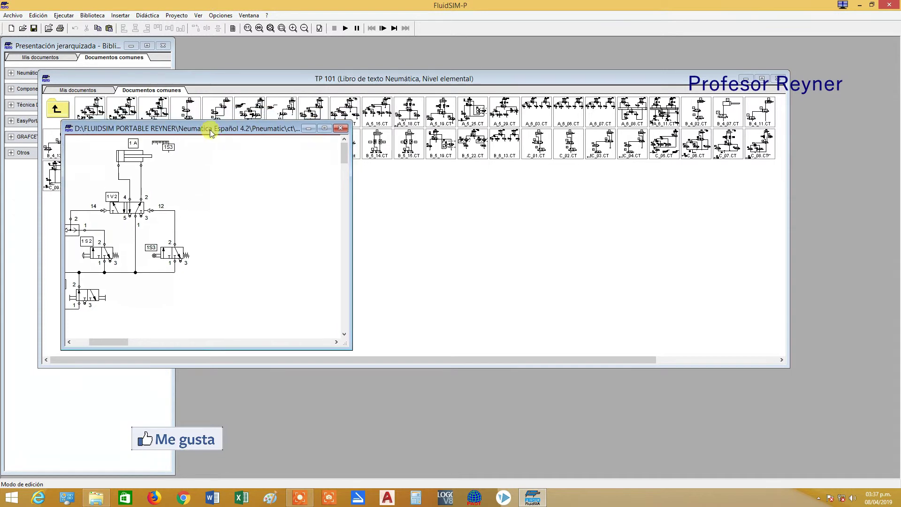
click(343, 129)
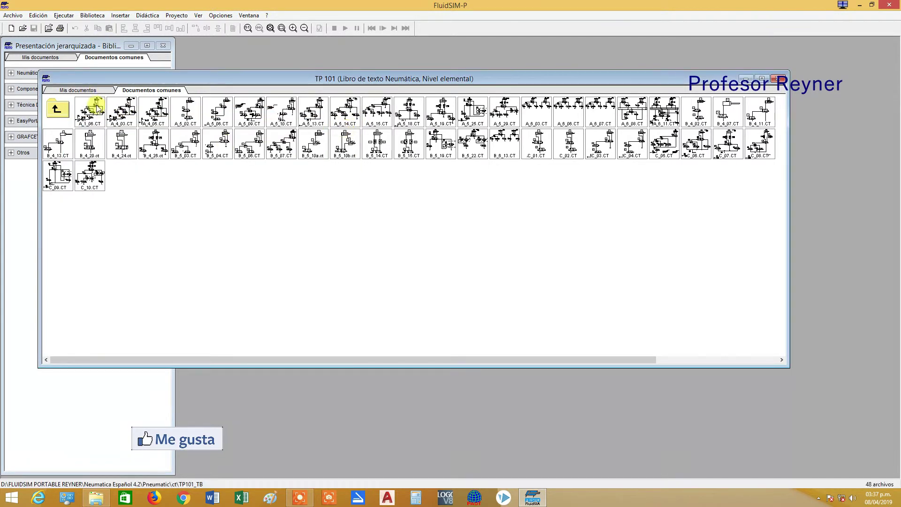
View the example circuits A_4_03.CT and B_5_14.CT one at a time, closing each, and close the TP 101 folder window
double_click(124, 113)
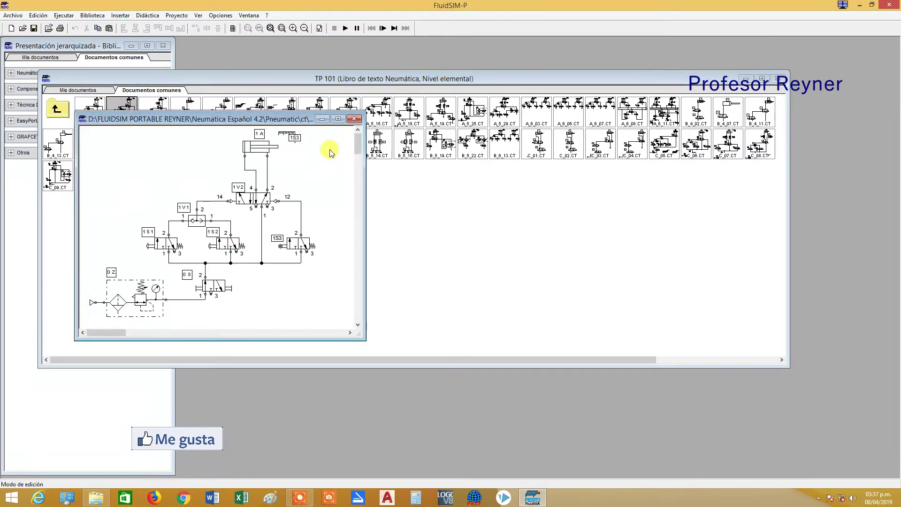
click(355, 120)
double_click(378, 143)
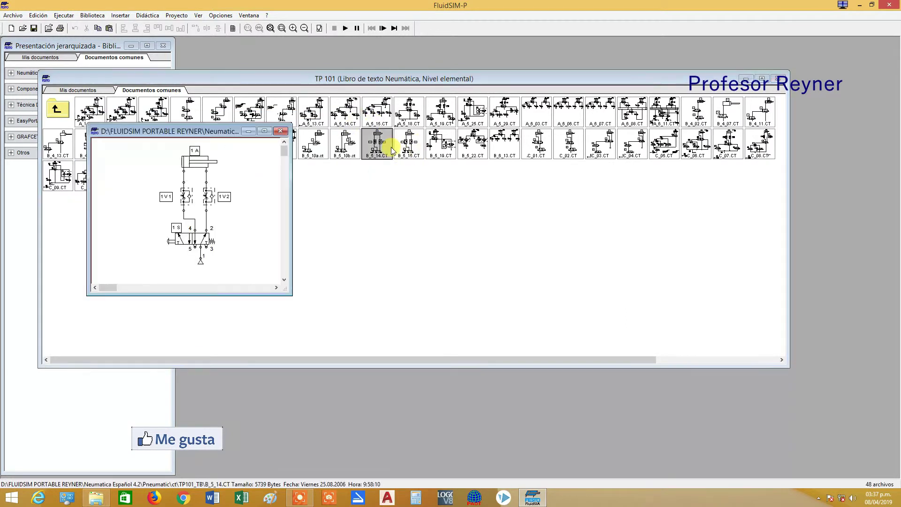
click(281, 131)
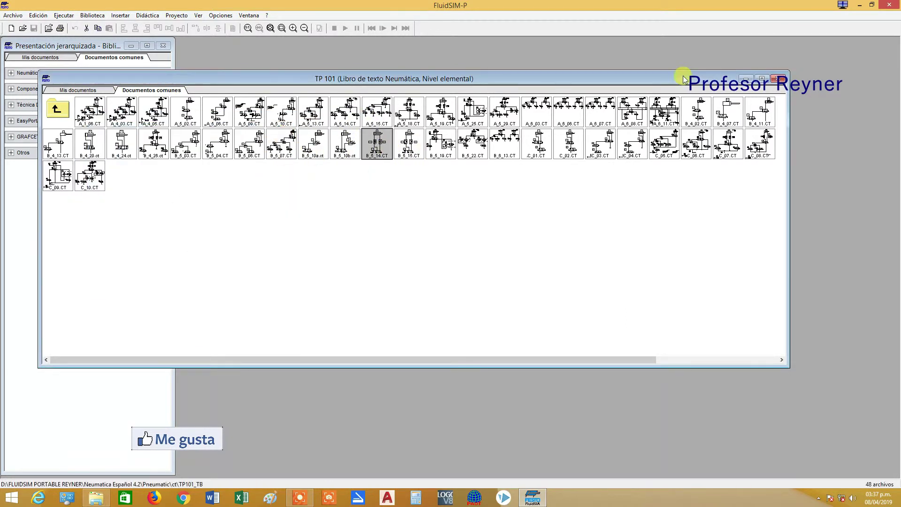
click(778, 79)
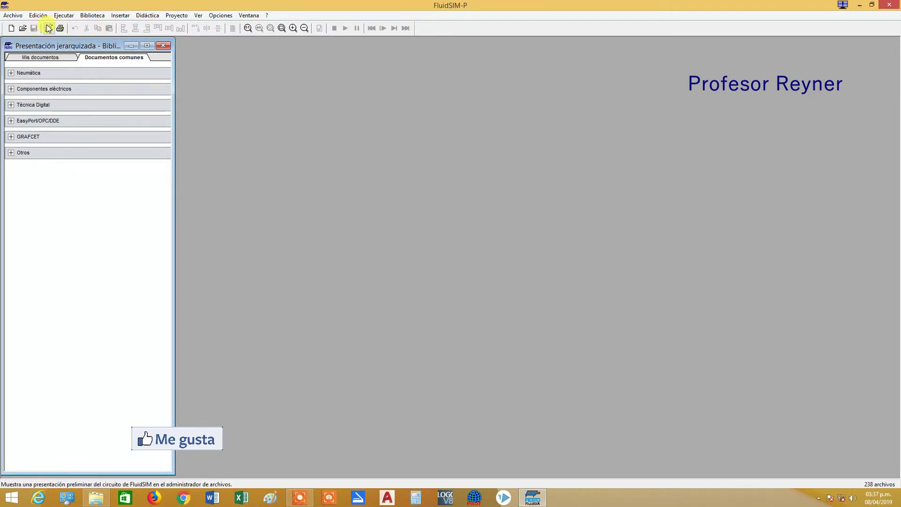
Open the example circuit TP201_11.ct from the common documents' TP 201 (Electro-neumática, Nivel elemental) folder
click(49, 28)
click(93, 43)
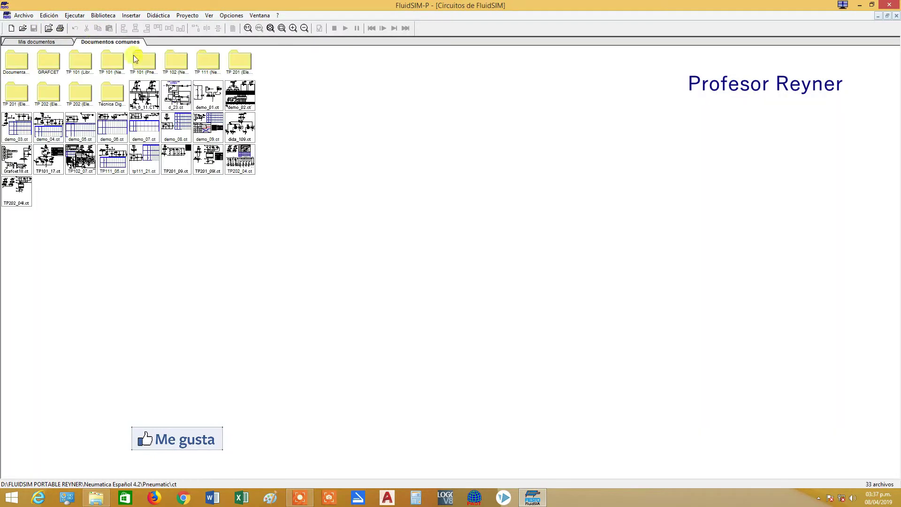
double_click(241, 64)
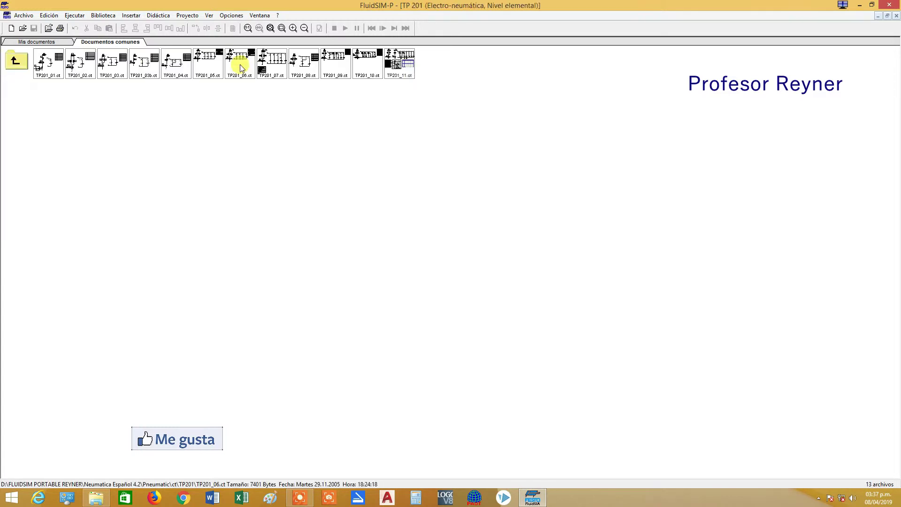
double_click(395, 64)
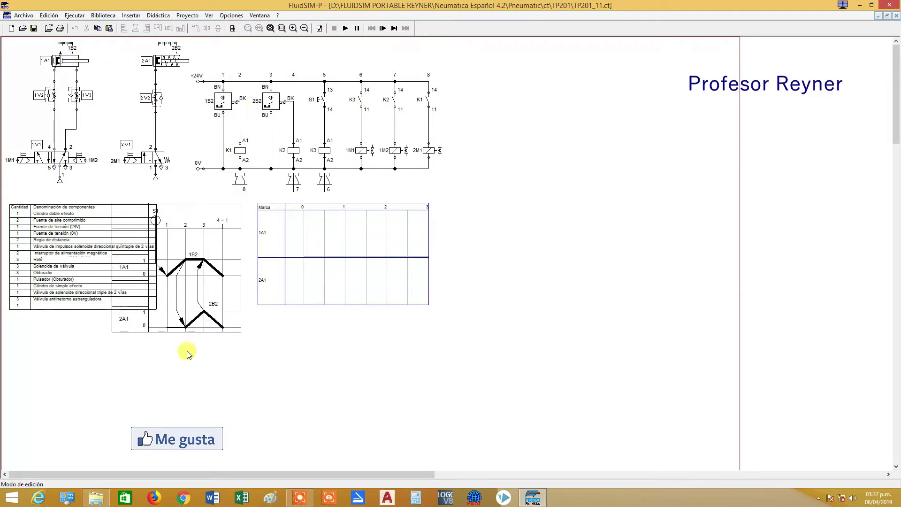
Inspect the parts list's inventory settings, close them without changes, and select sensors 1B2 and 2B2 in the electrical circuit
click(272, 232)
double_click(38, 261)
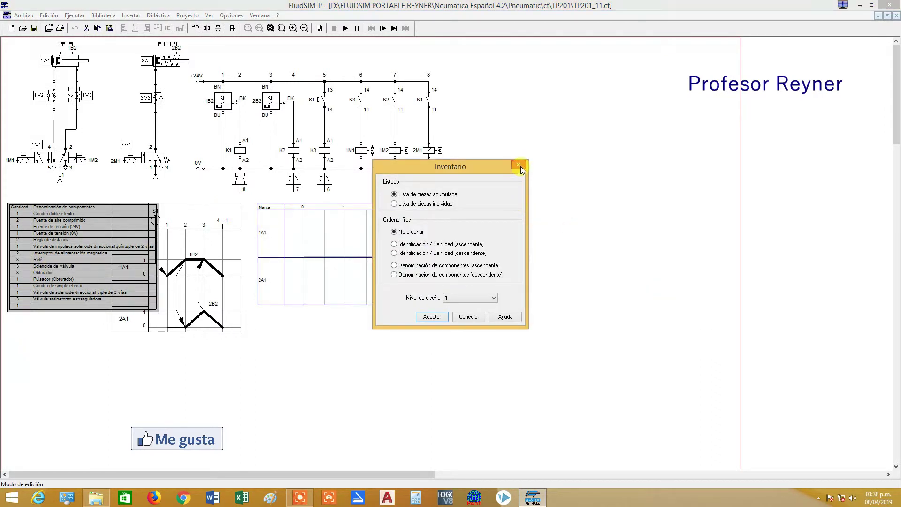
click(519, 165)
click(224, 99)
click(282, 97)
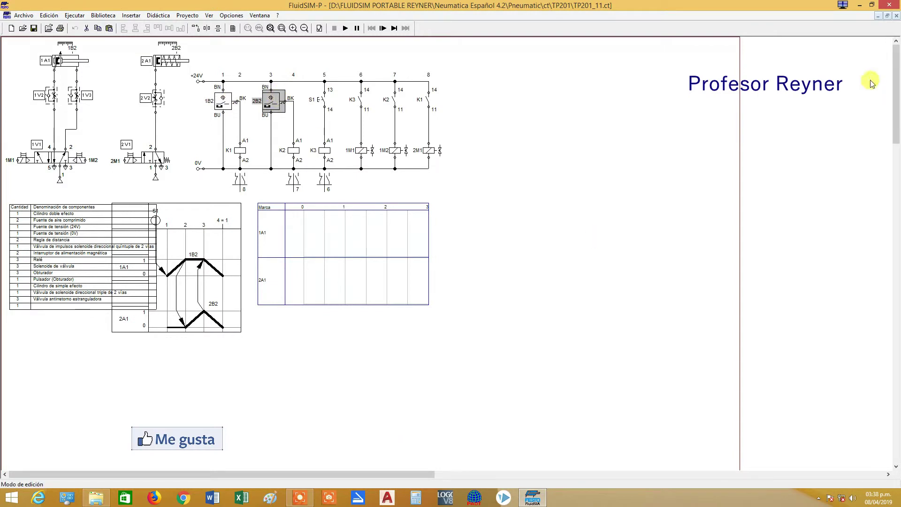
Close the TP201_11.ct circuit and the TP 201 folder window
click(889, 16)
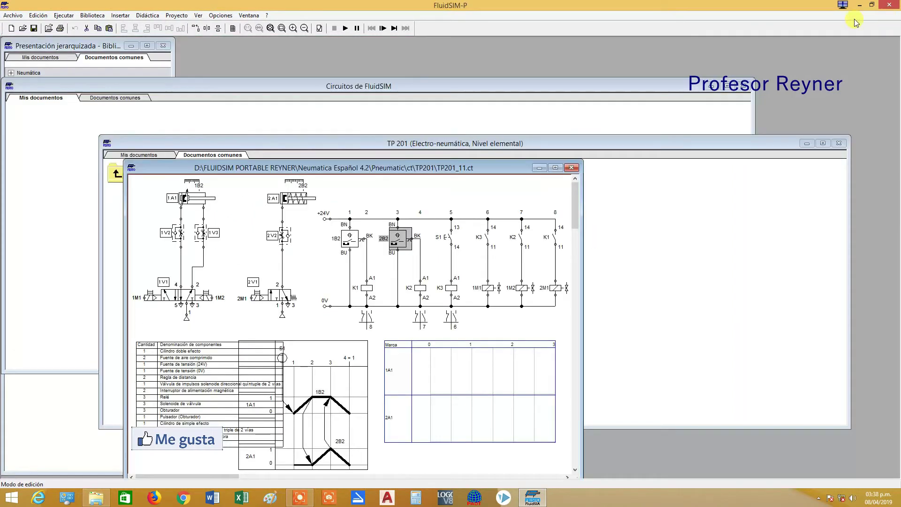
click(573, 168)
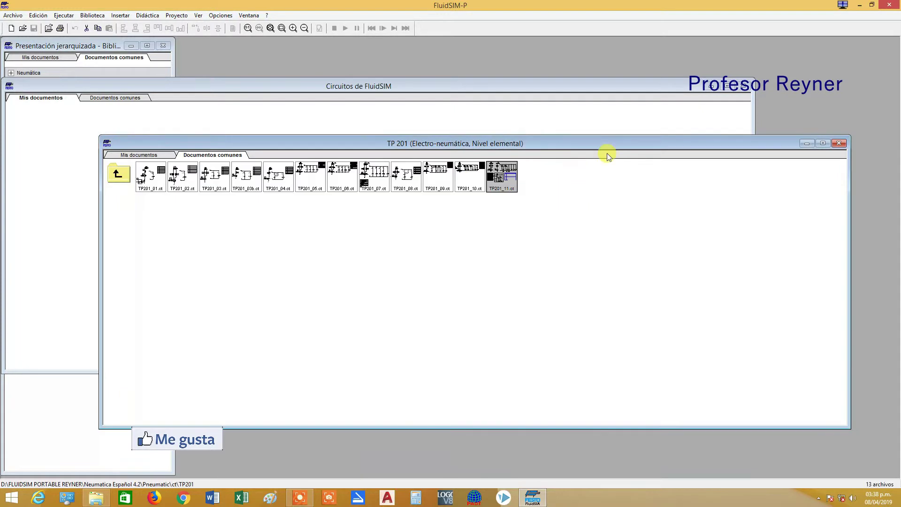
click(839, 143)
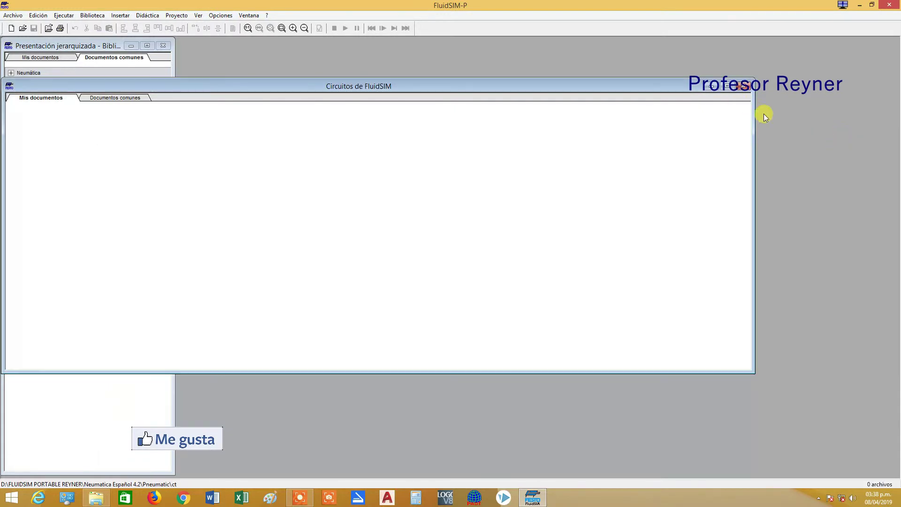
Close the Circuitos de FluidSIM window and create a new blank circuit drawing
click(747, 87)
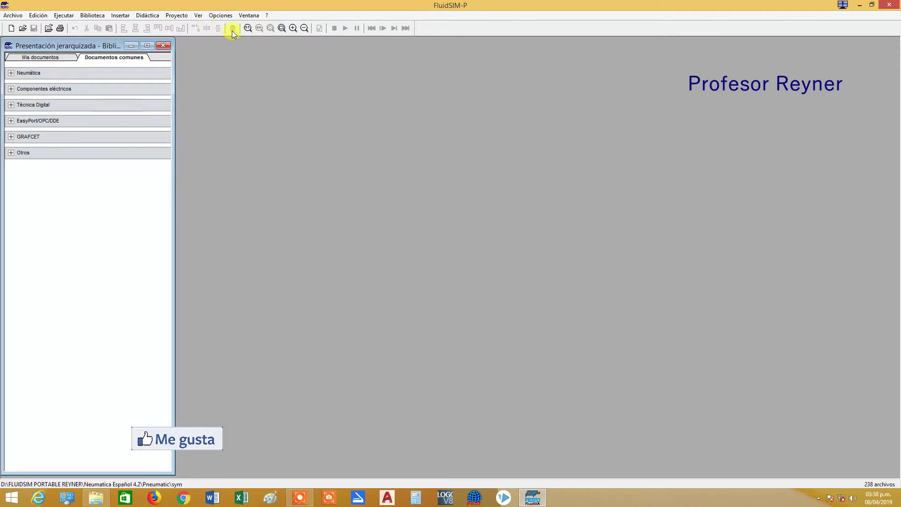
click(10, 28)
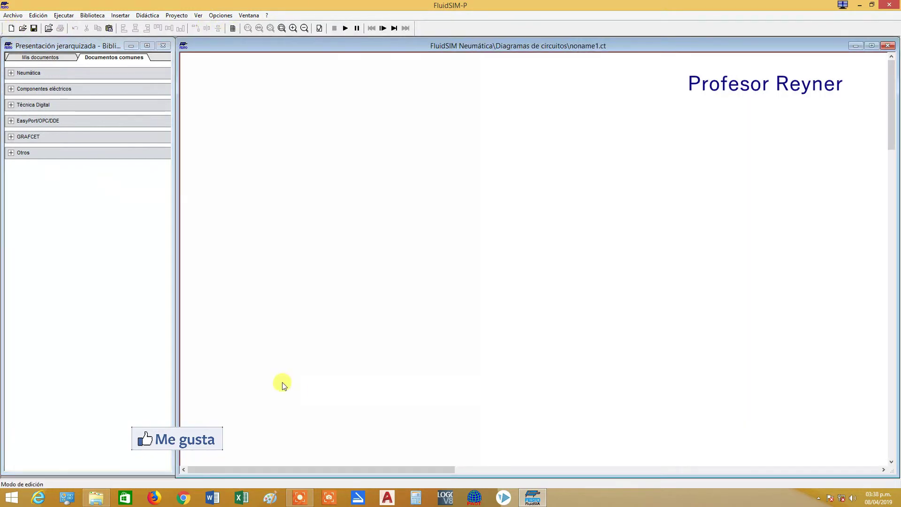
Show and hide the background grid of the new drawing twice
click(233, 29)
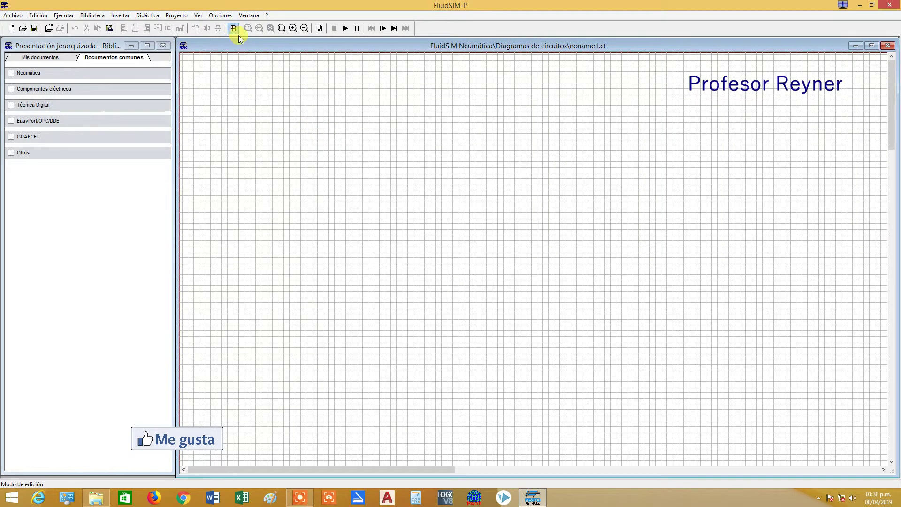
click(232, 29)
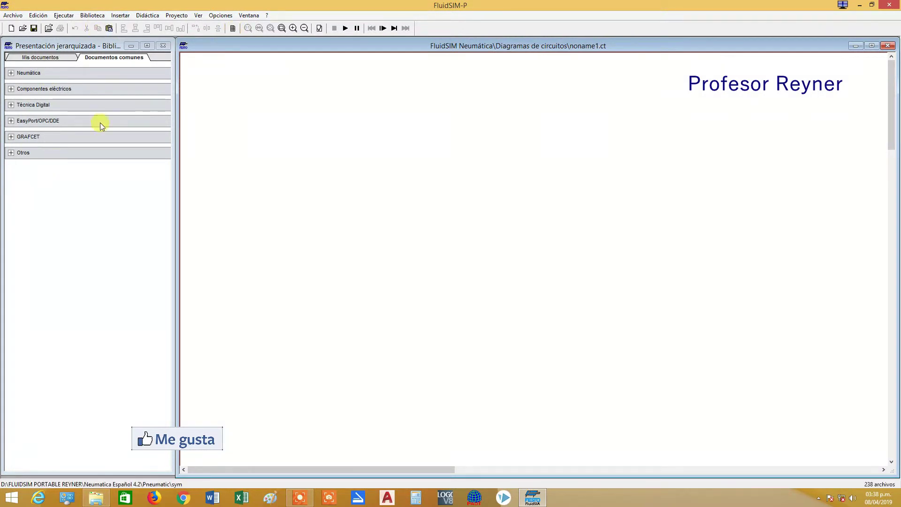
click(196, 16)
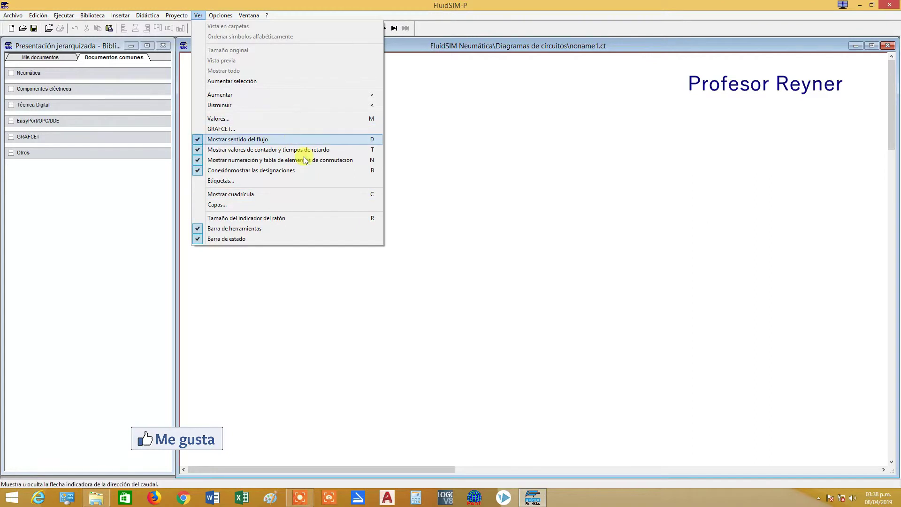
click(324, 194)
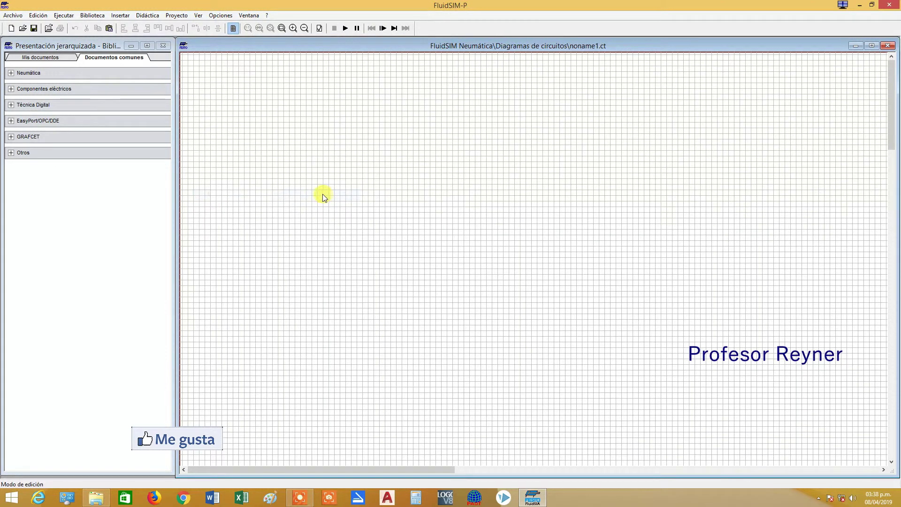
click(233, 31)
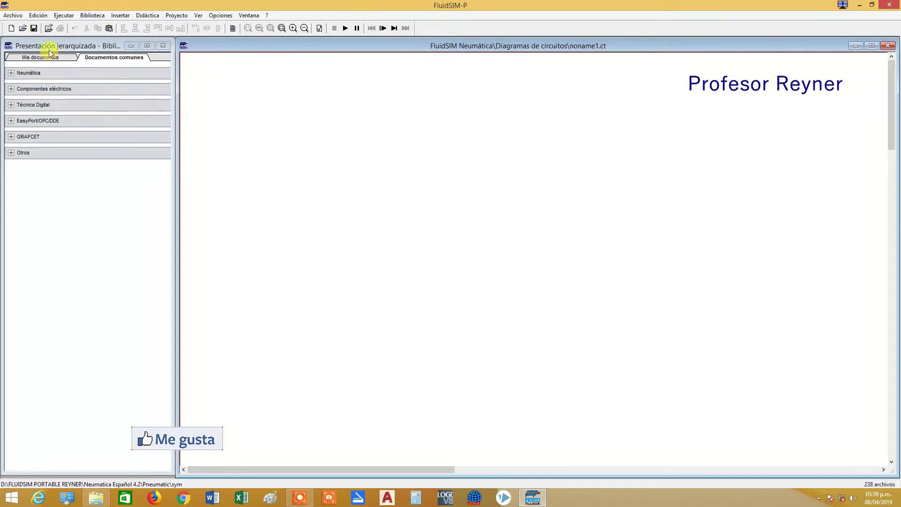
mouse_move(41, 45)
mouse_down()
mouse_move(140, 93)
mouse_move(42, 44)
mouse_up()
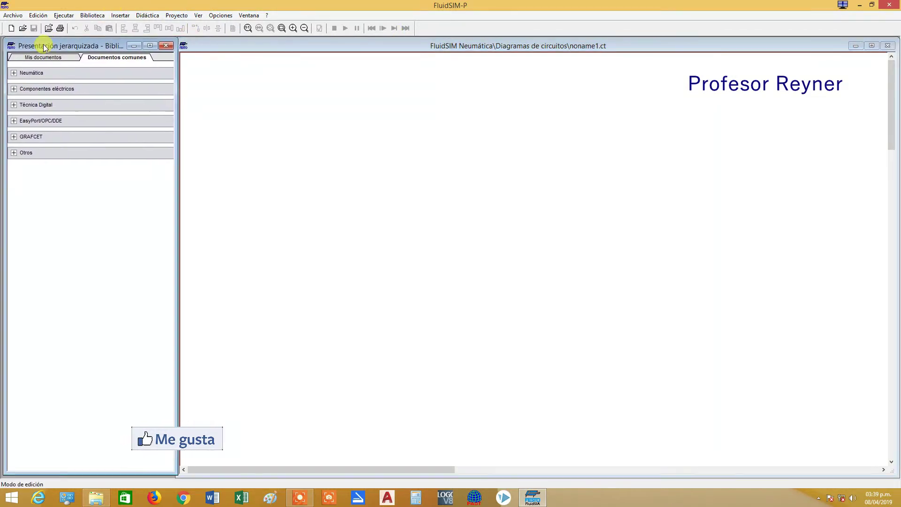
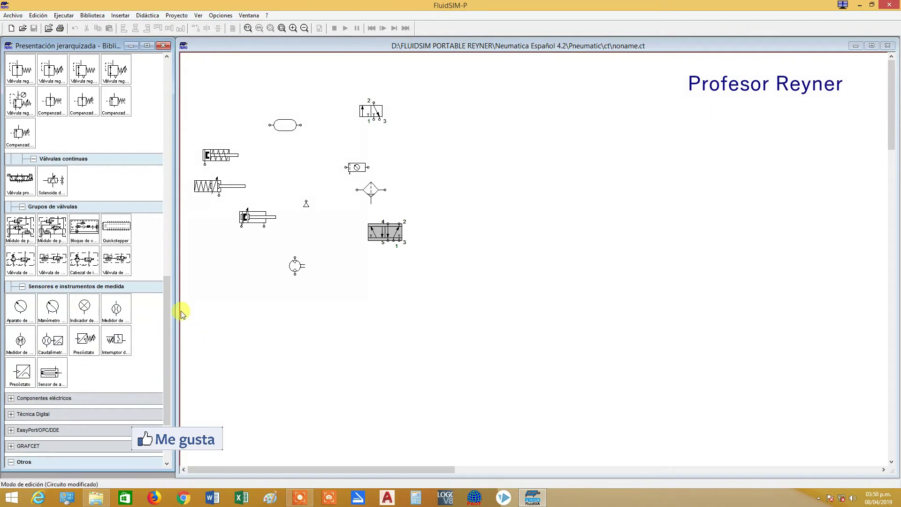
View the component description of the compressed air source (Fuente de aire comprimido) from the library's Elementos de alimentación, and close it
drag(167, 313, 165, 356)
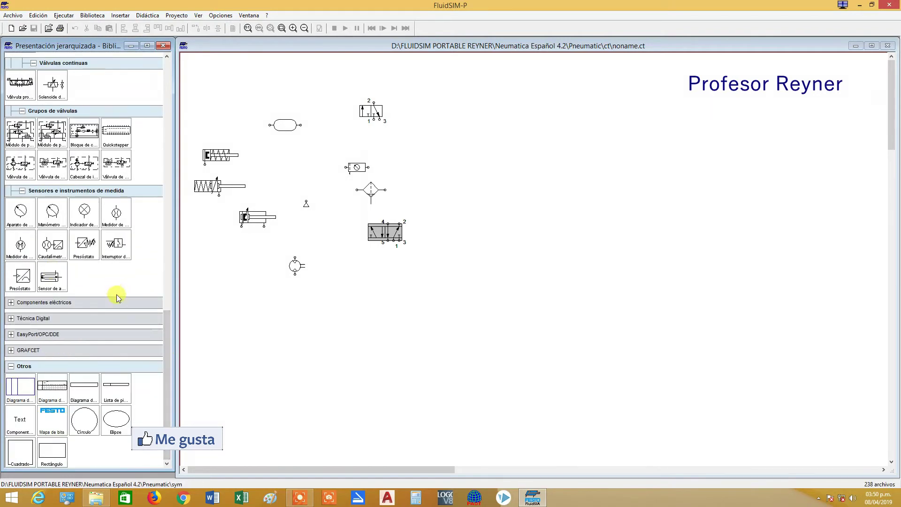
click(162, 349)
drag(167, 351, 167, 79)
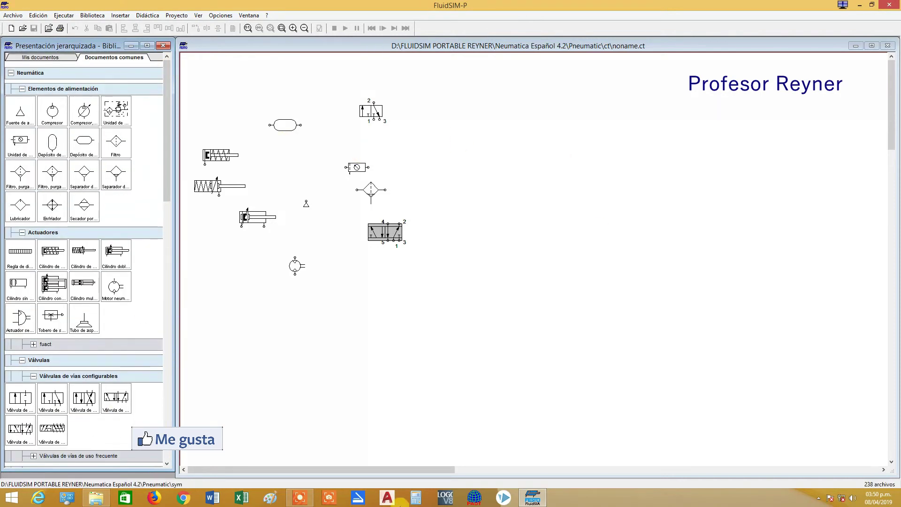
drag(165, 175, 170, 109)
drag(166, 148, 161, 121)
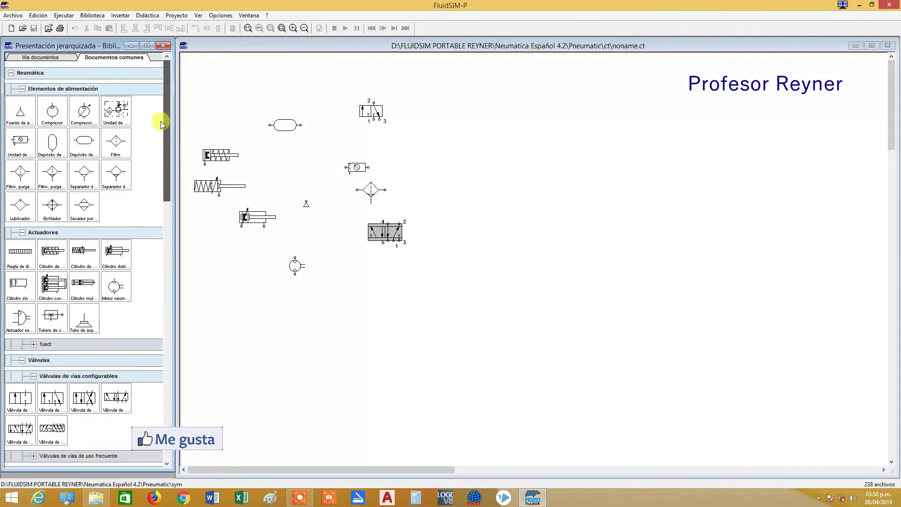
right_click(27, 108)
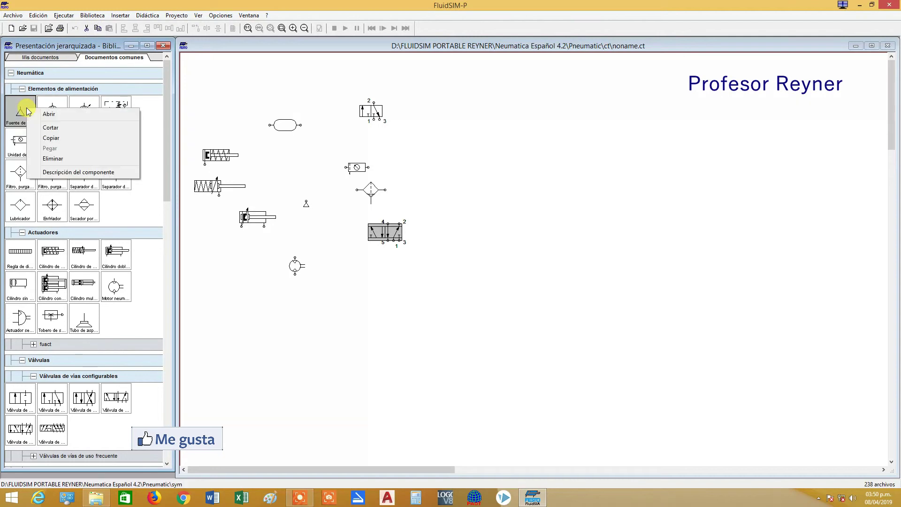
click(79, 172)
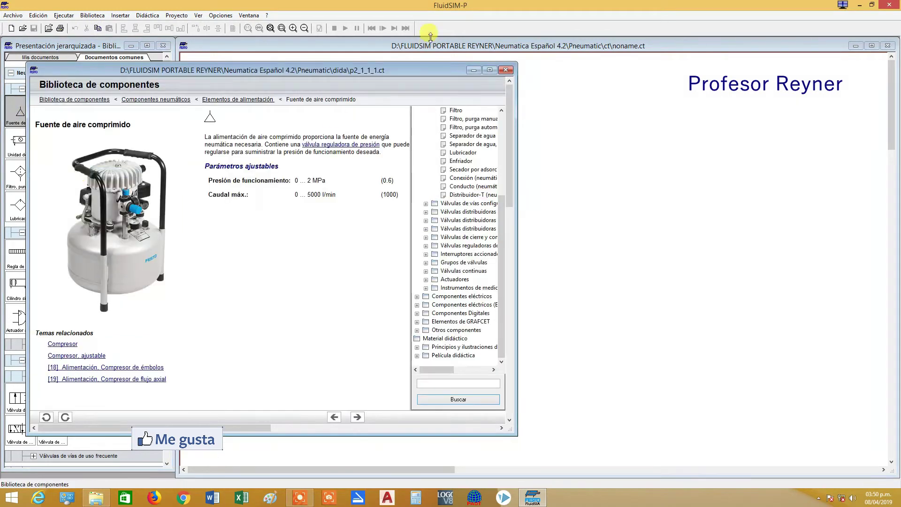
drag(313, 71, 447, 53)
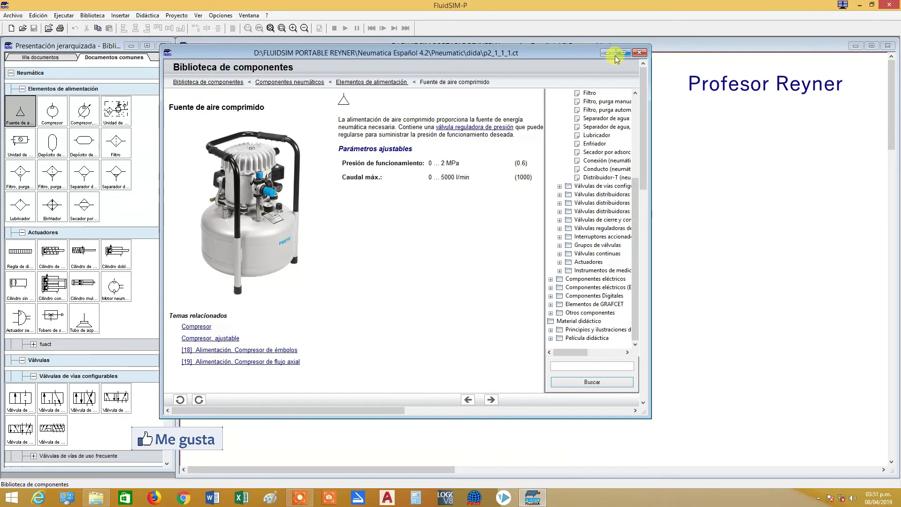
click(638, 53)
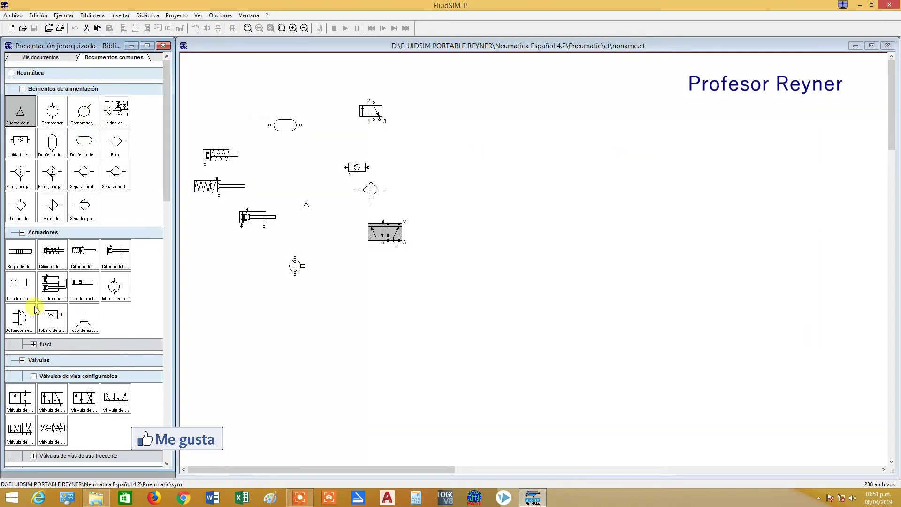
Place a Cilindro con dos vástagos from the Actuadores group below the 3/2-way valve and delete it
scroll(167, 193, down, 3)
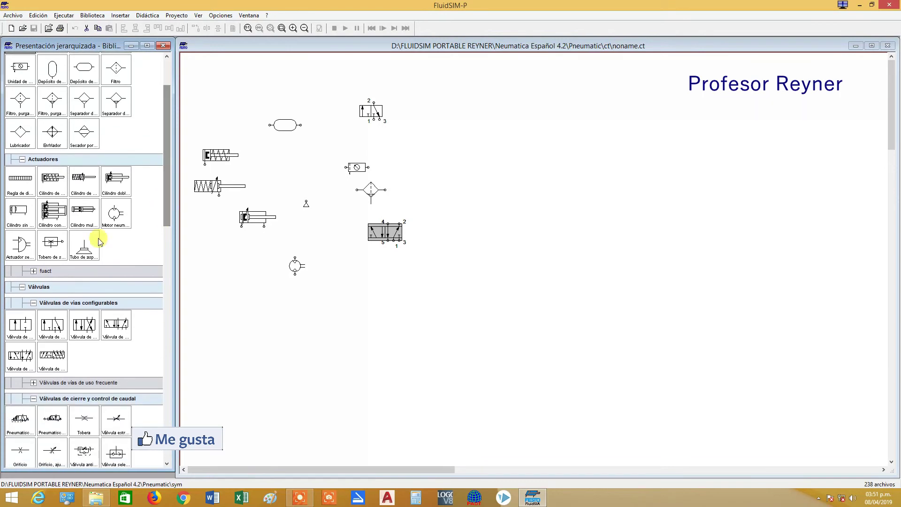
drag(63, 216, 421, 150)
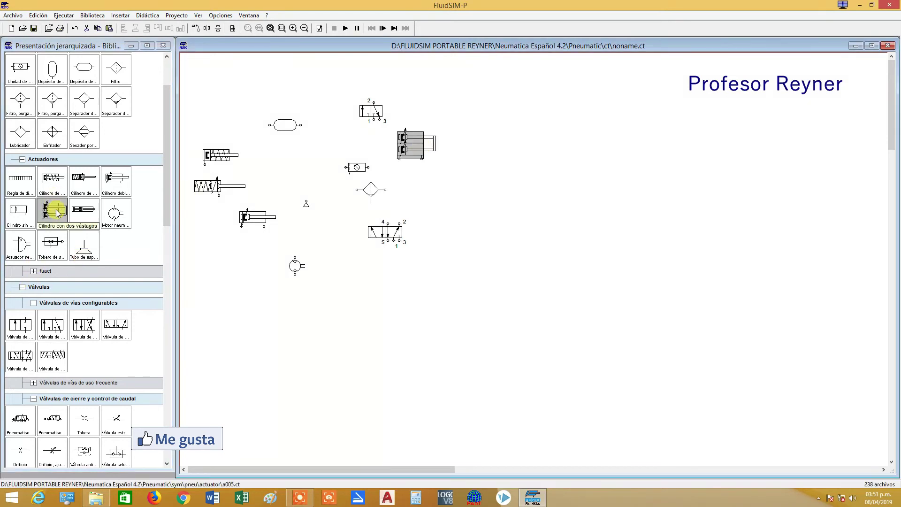
right_click(411, 141)
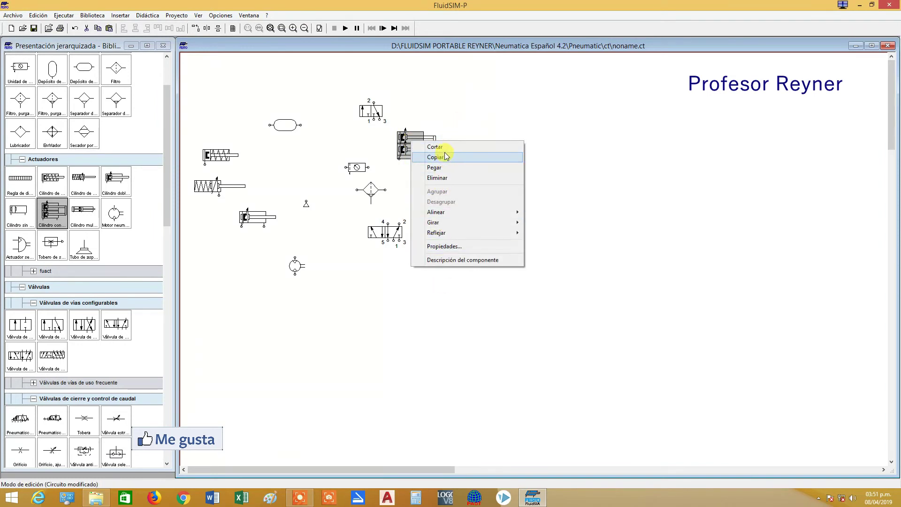
click(441, 179)
Place a Cilindro con dos vástagos beside the service unit and inspect its configuration, parameters, external load, force profile and actuation labels without changes
drag(52, 217, 427, 146)
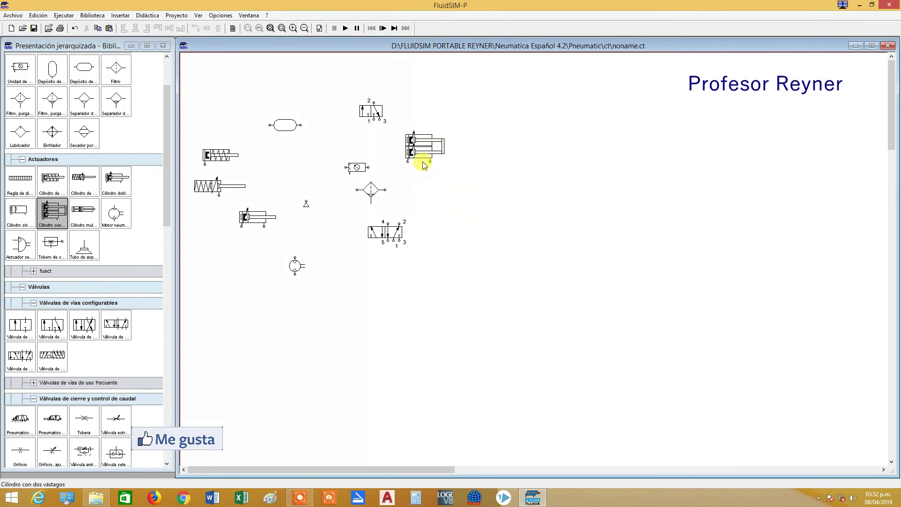
right_click(423, 147)
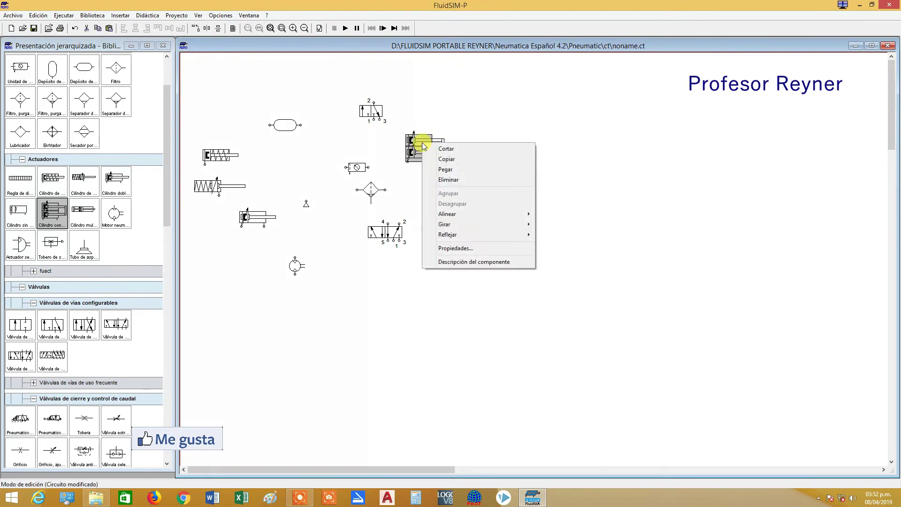
click(456, 248)
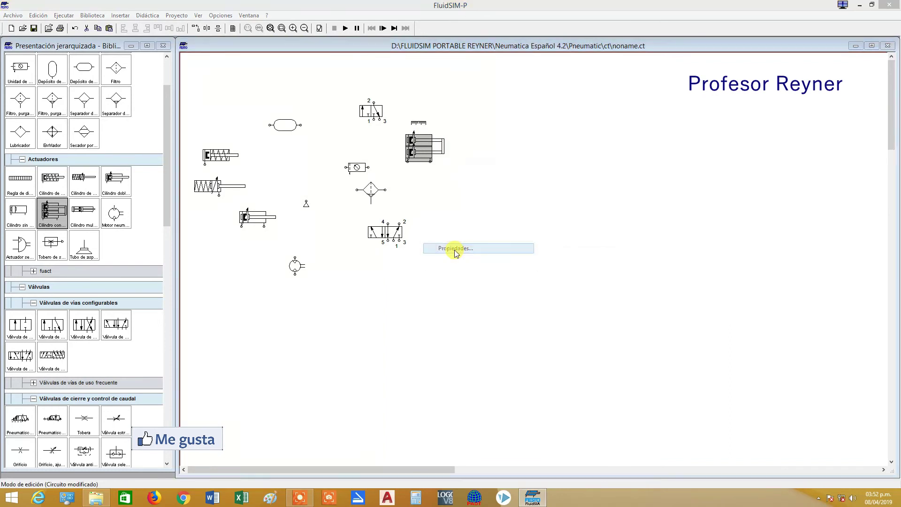
drag(404, 139, 419, 96)
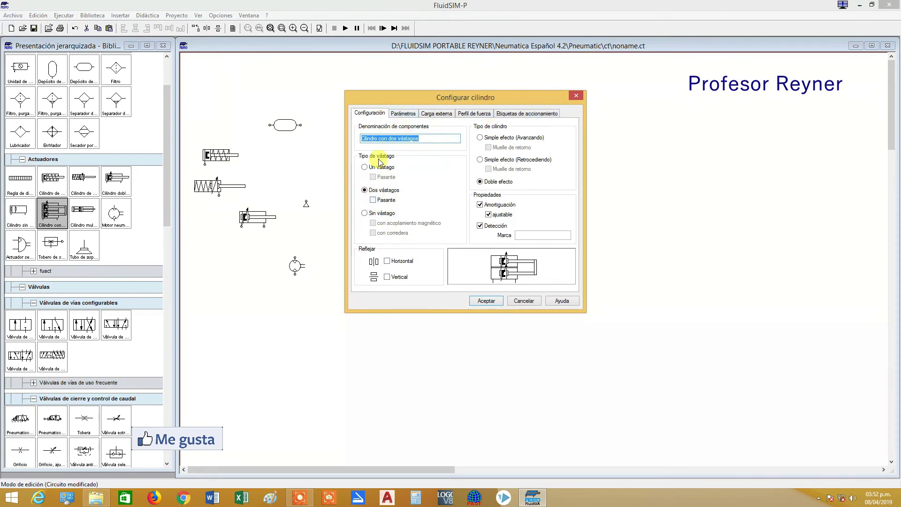
click(405, 114)
click(437, 115)
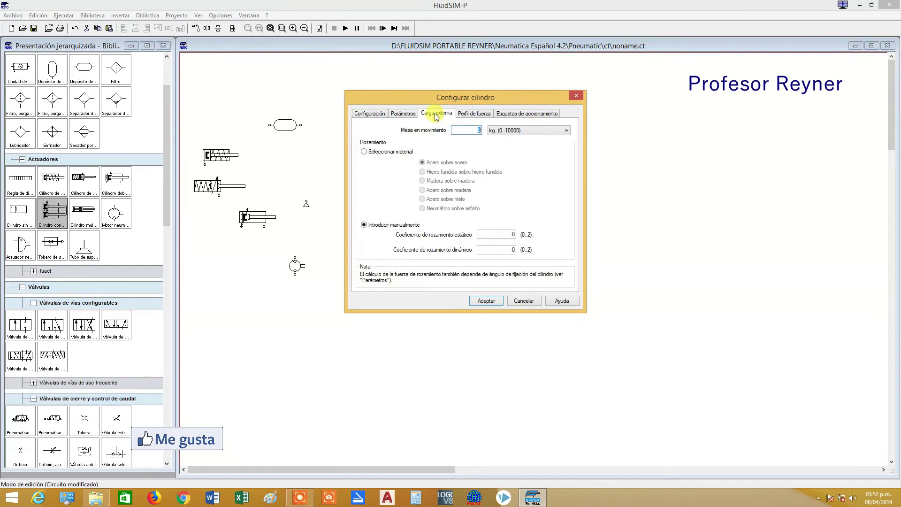
click(475, 116)
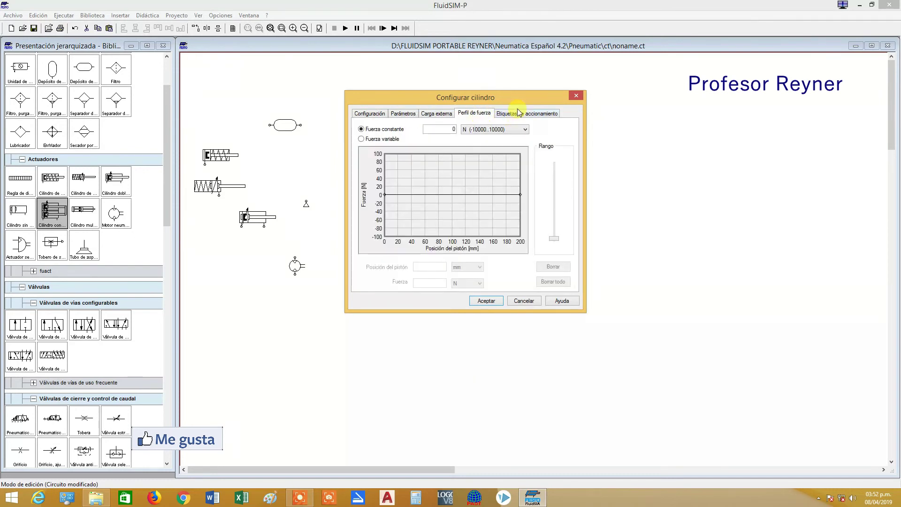
click(525, 117)
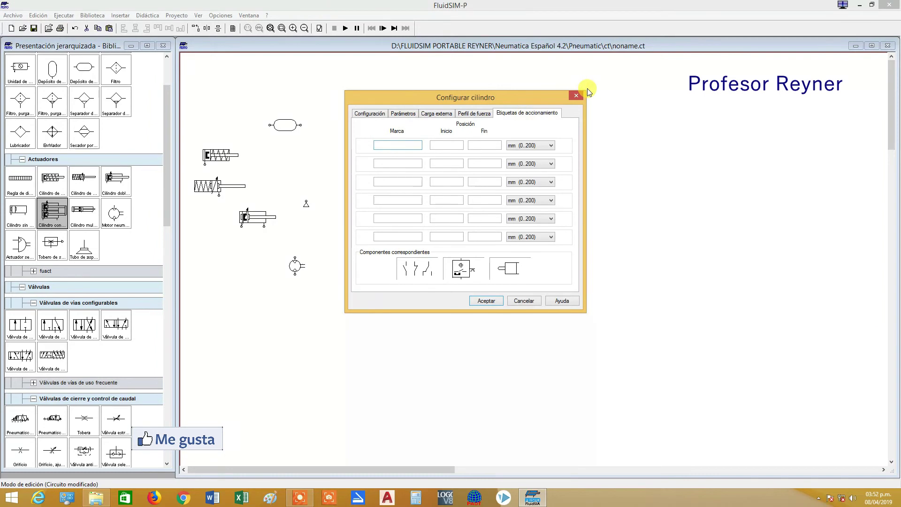
click(577, 98)
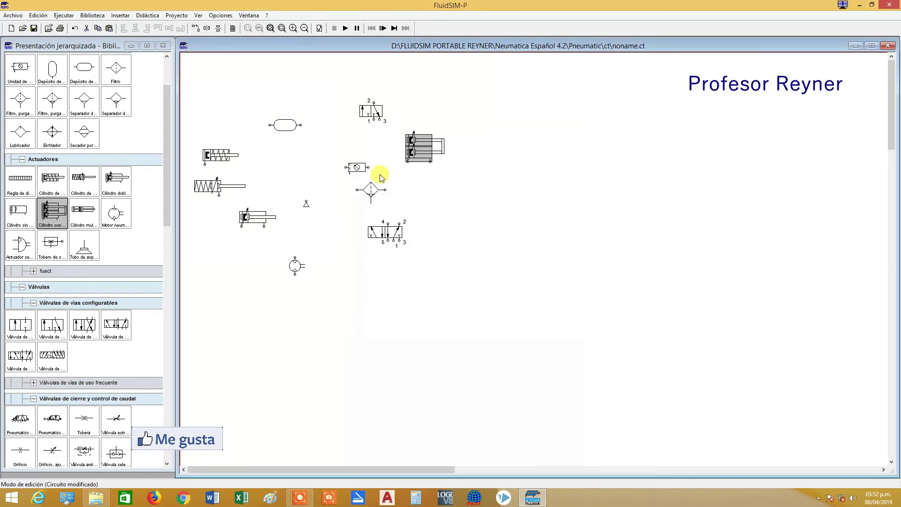
View the component description of the two-rod cylinder in the drawing, close it and clear the selection
right_click(426, 143)
click(475, 261)
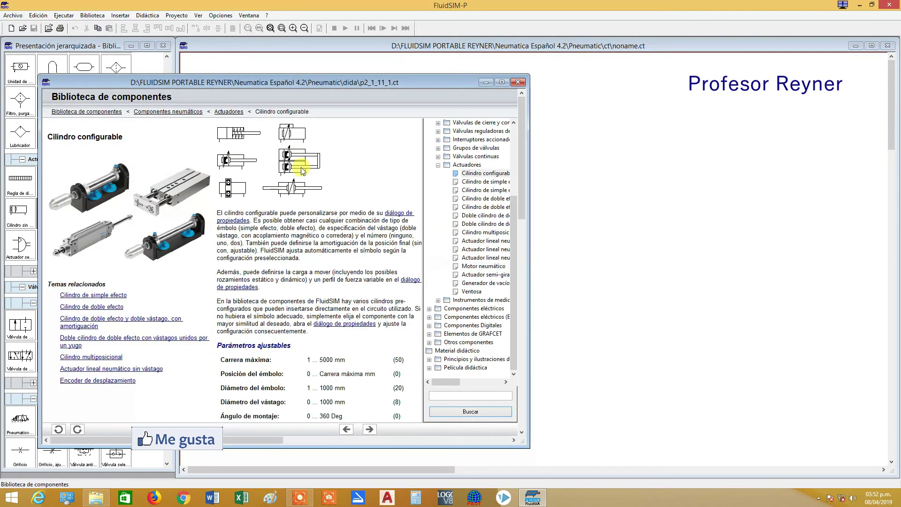
drag(114, 84, 275, 64)
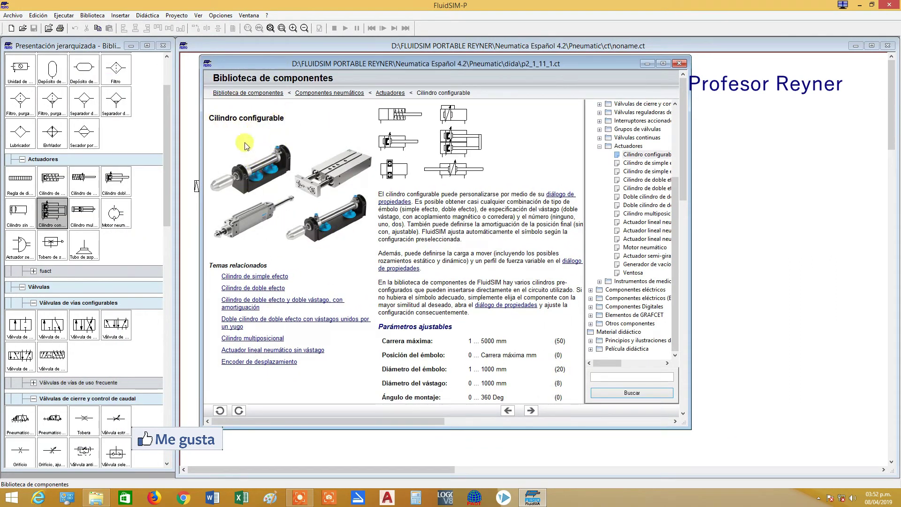
click(679, 63)
click(376, 275)
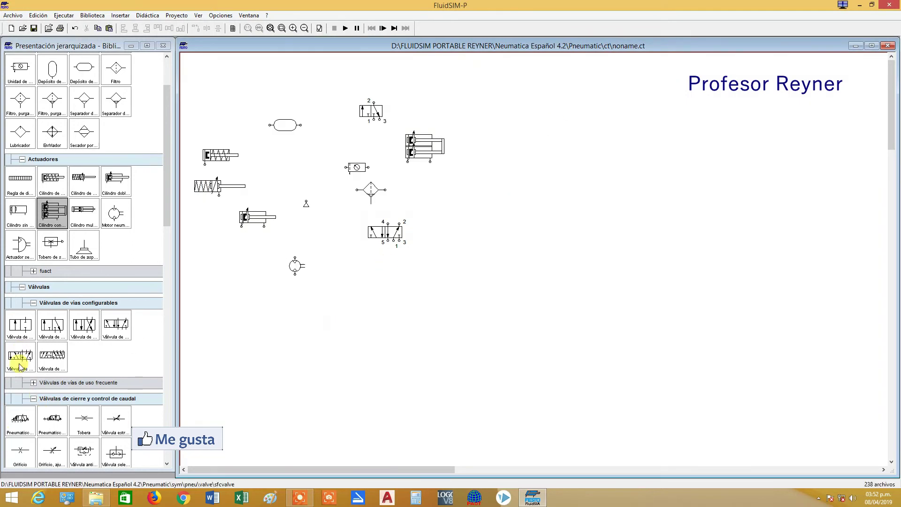
Delete the compressed air source and the double-acting cylinder next to it from the drawing
click(306, 206)
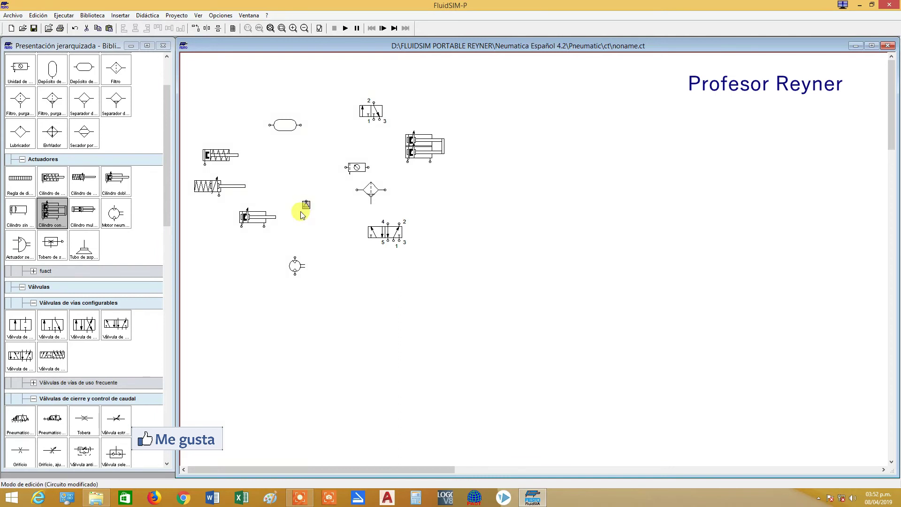
right_click(255, 218)
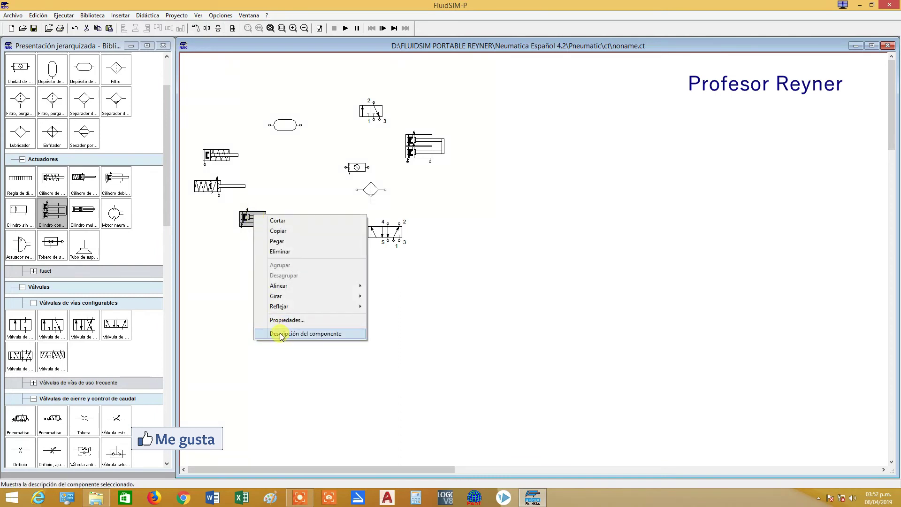
click(282, 251)
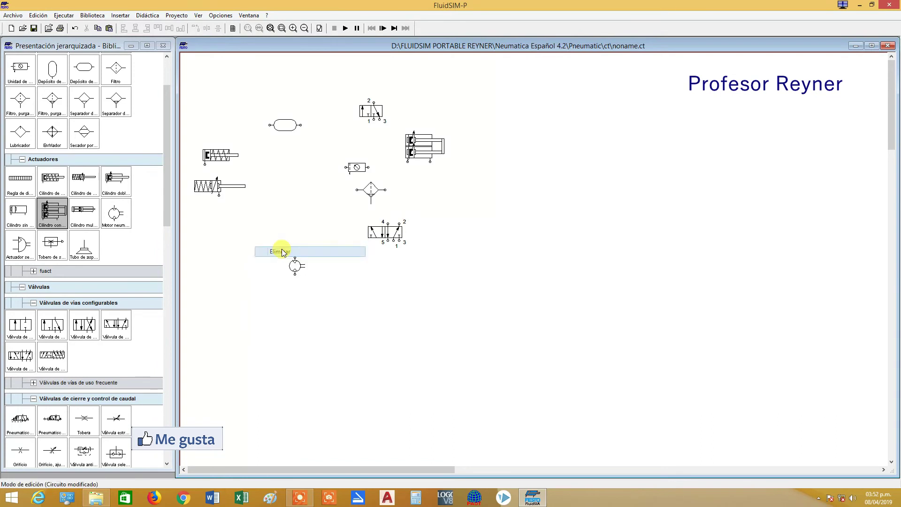
Rotate the service unit by 180° and by a further 90°, and move it beneath the air reservoir, clearing the selection
right_click(359, 165)
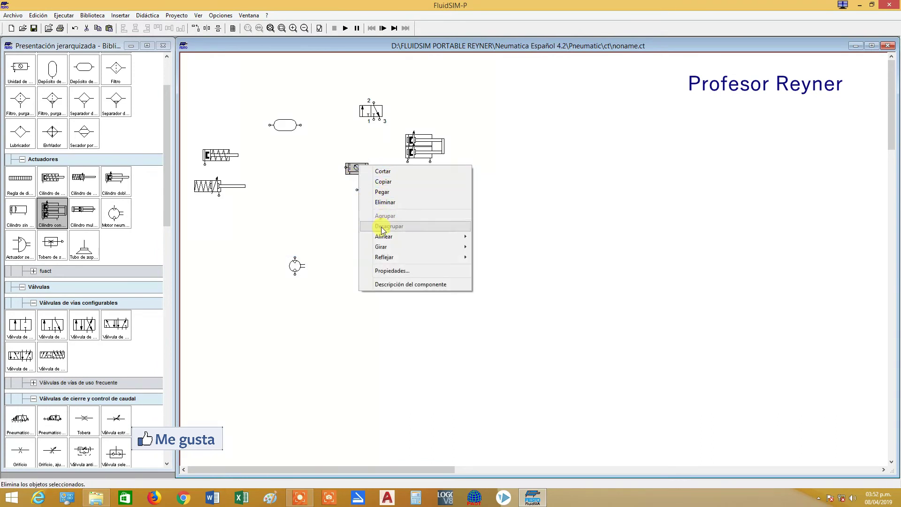
mouse_move(384, 237)
mouse_move(438, 247)
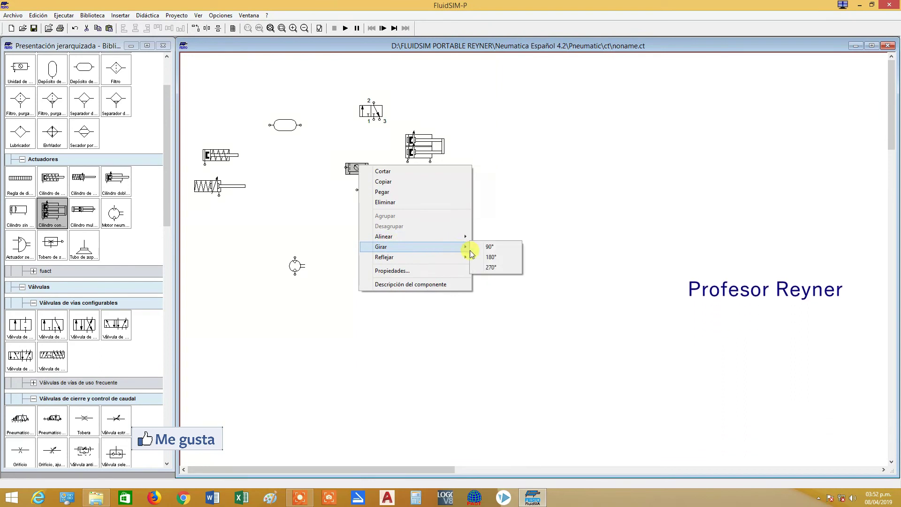
click(491, 257)
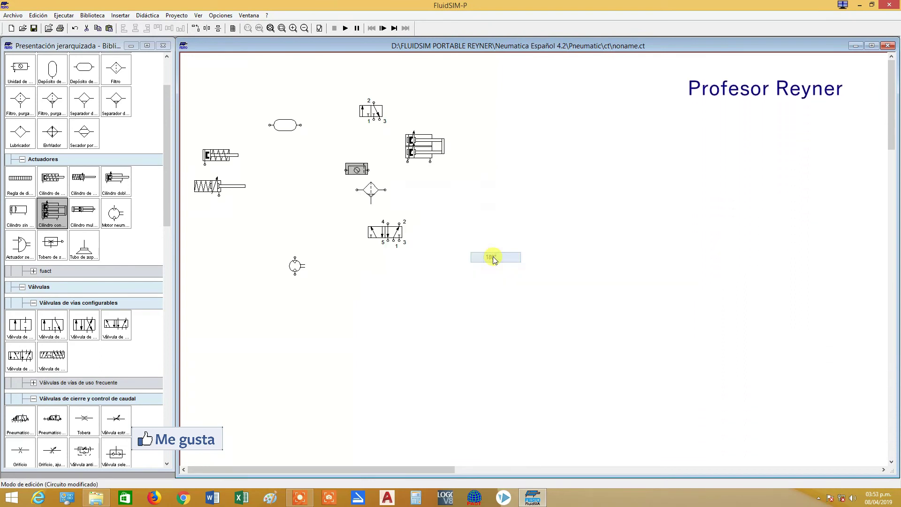
right_click(353, 171)
mouse_move(438, 254)
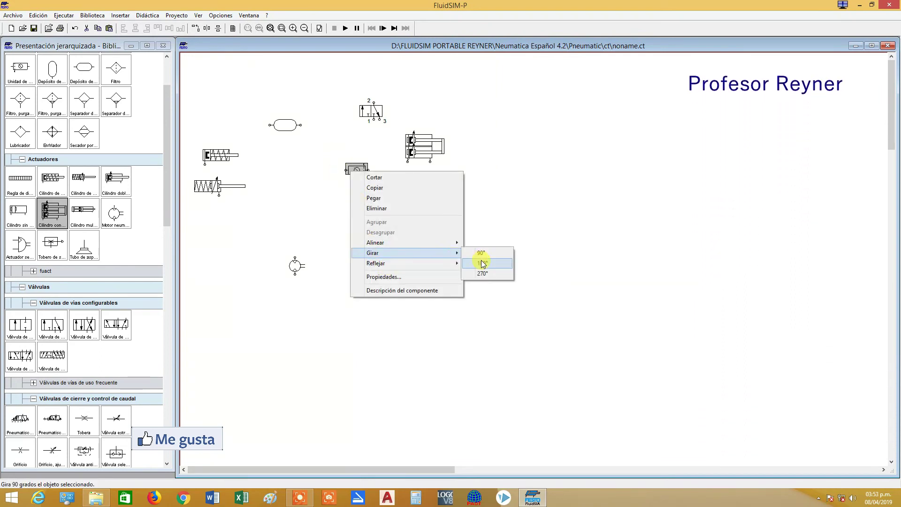
click(485, 256)
drag(360, 168, 324, 171)
click(445, 272)
Select the 5/2-way valve, window-select all the components in the drawing twice, and clear the selection each time
click(386, 232)
drag(488, 343, 205, 76)
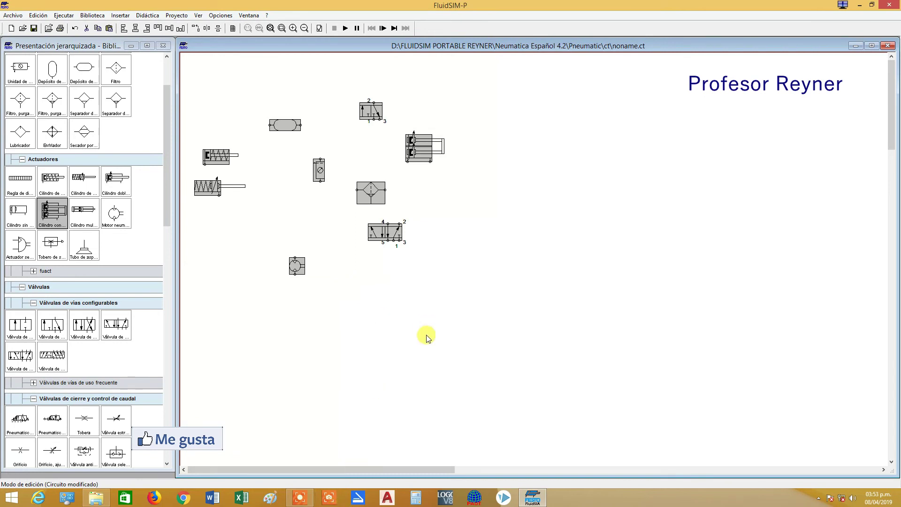
click(303, 116)
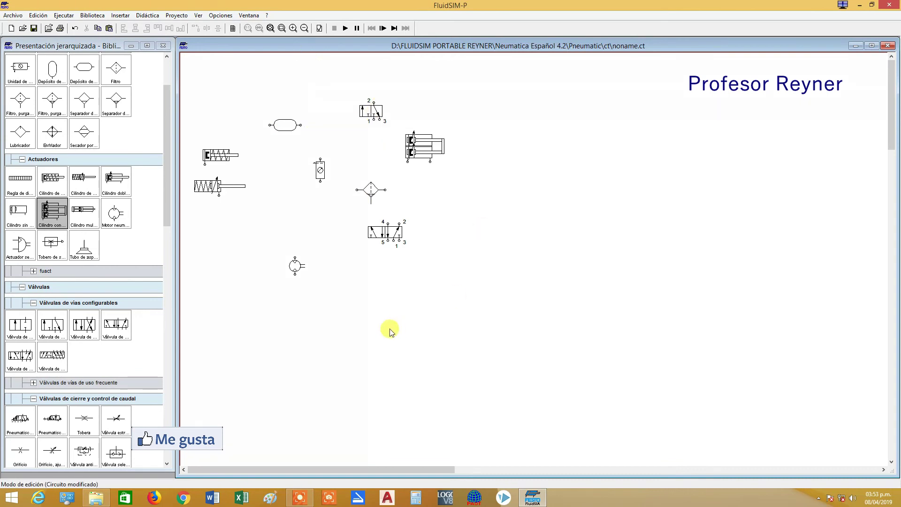
drag(490, 365, 155, 59)
click(505, 253)
Select the 3/2-way valve and the filter individually, clearing the selection after each one
click(372, 111)
click(381, 137)
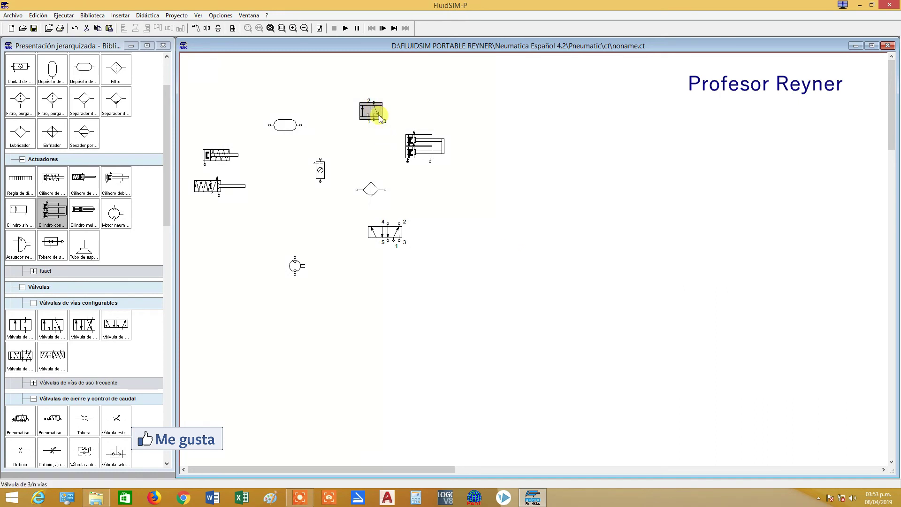
click(368, 188)
click(364, 141)
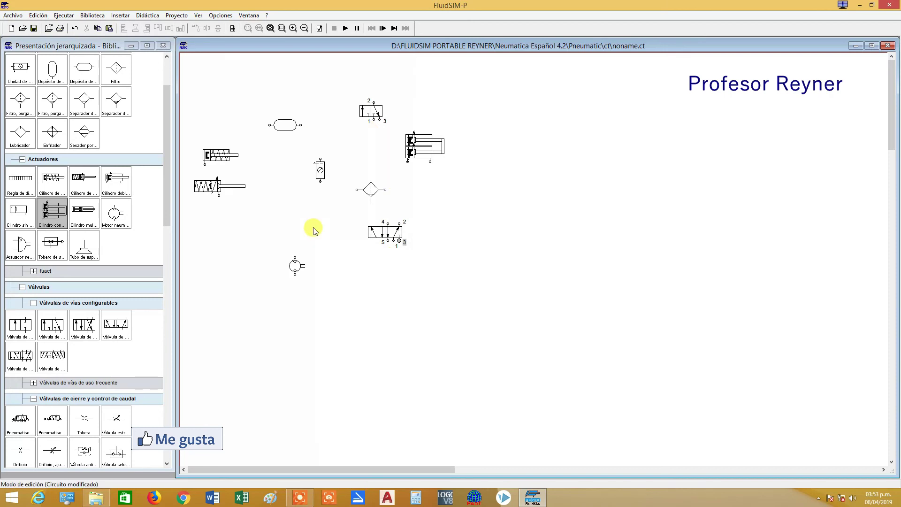
Enclose every component of the circuit in a selection window two more times and deselect them all
mouse_move(479, 318)
mouse_down()
mouse_move(209, 153)
mouse_move(192, 105)
mouse_move(226, 85)
mouse_move(197, 66)
mouse_up()
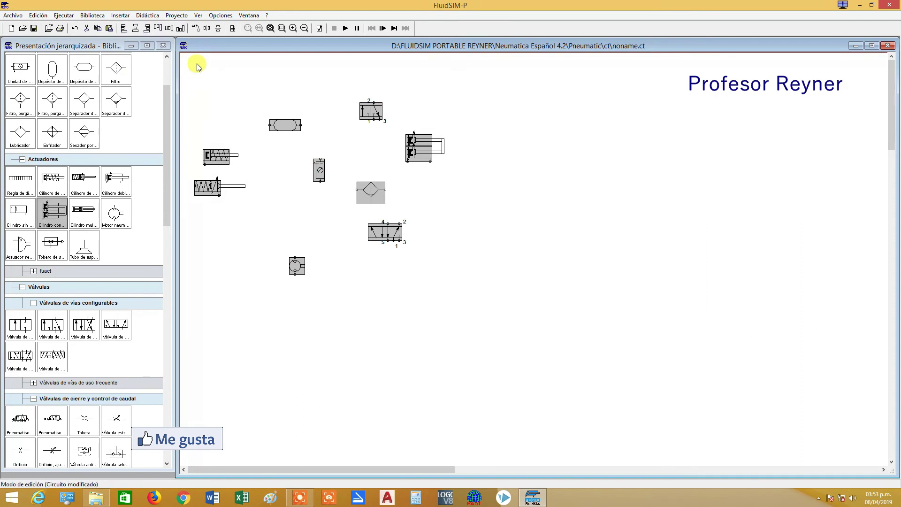
click(474, 254)
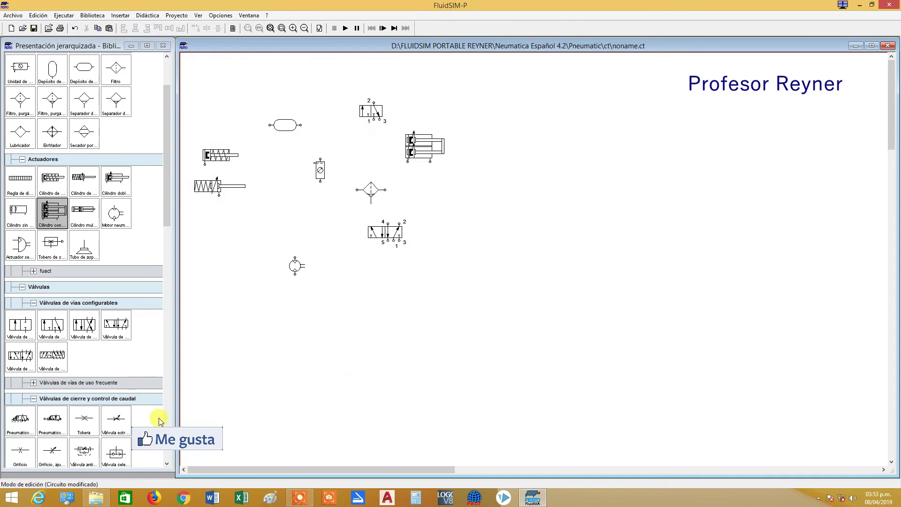
drag(544, 374, 182, 96)
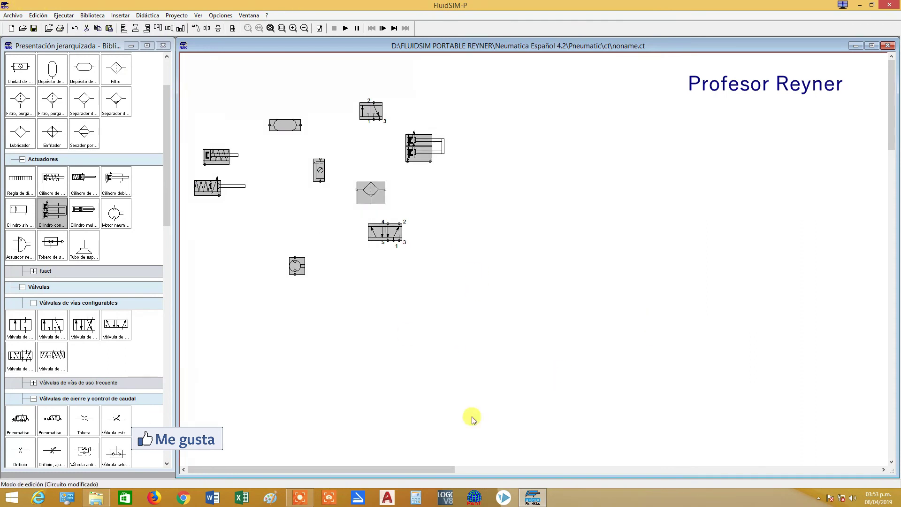
click(517, 347)
Shift the noname.ct drawing window over the component library and close the drawing without saving its changes
drag(281, 46, 218, 50)
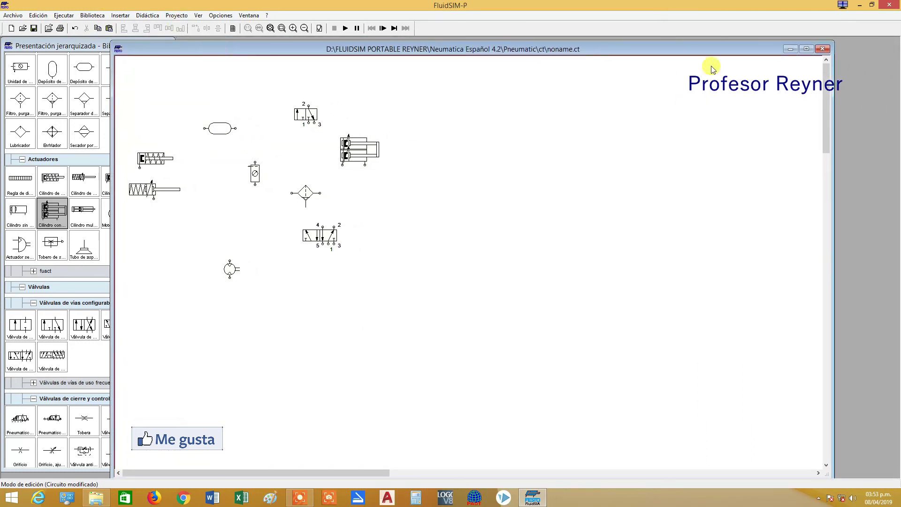
click(822, 49)
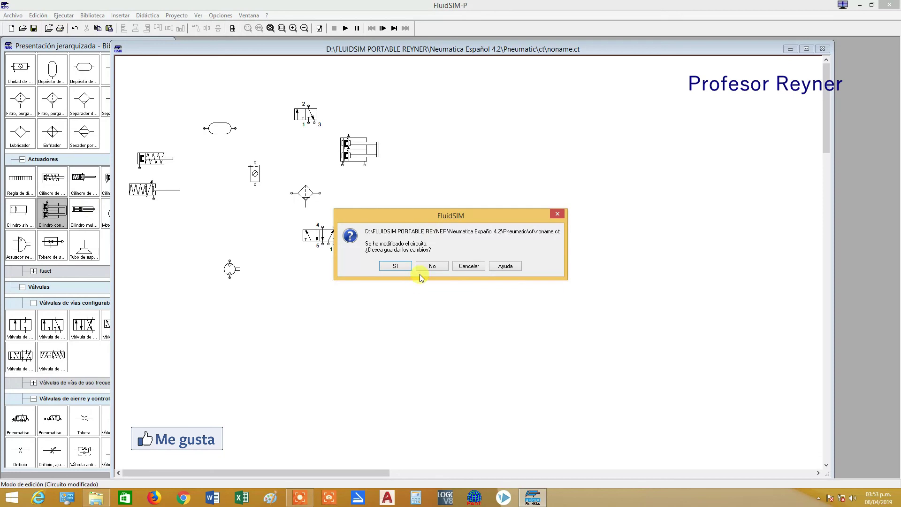
click(431, 265)
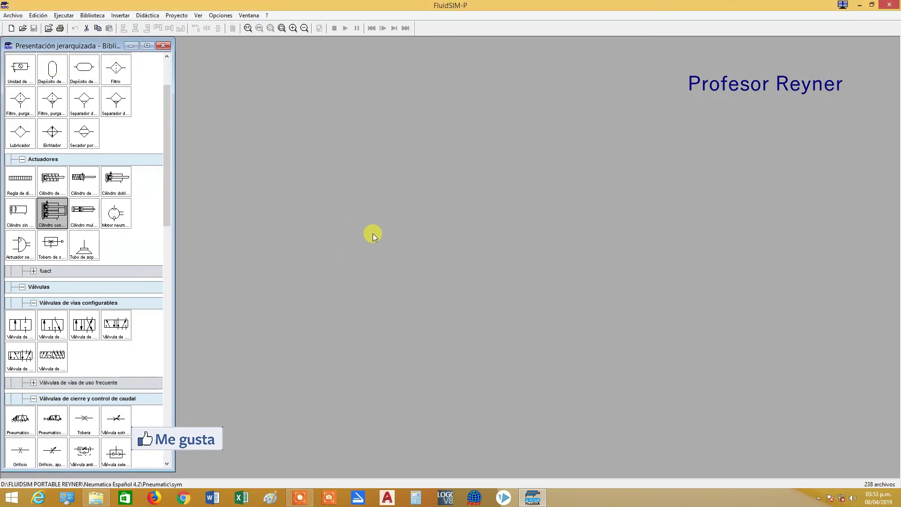